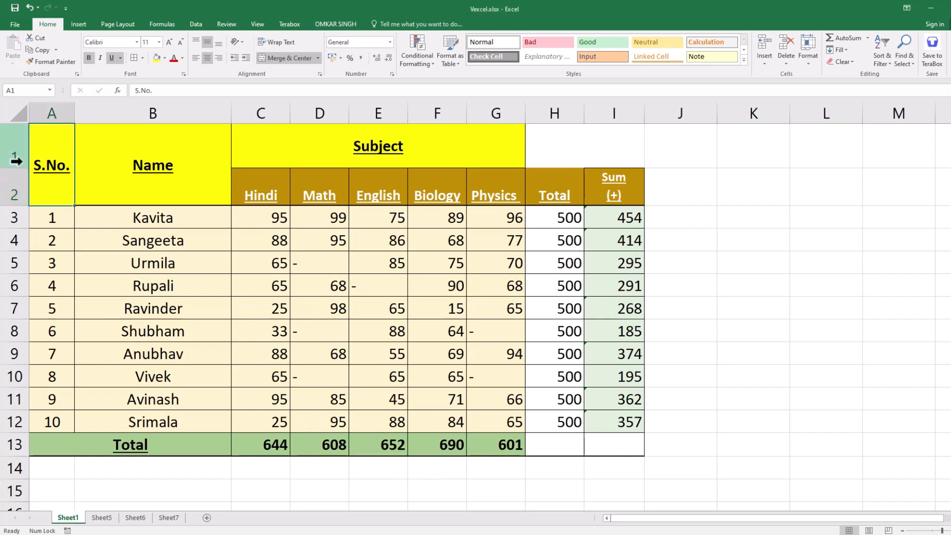
Look over the student marks table on Sheet1 and the contents of the other worksheets
drag(73, 192, 624, 449)
click(653, 445)
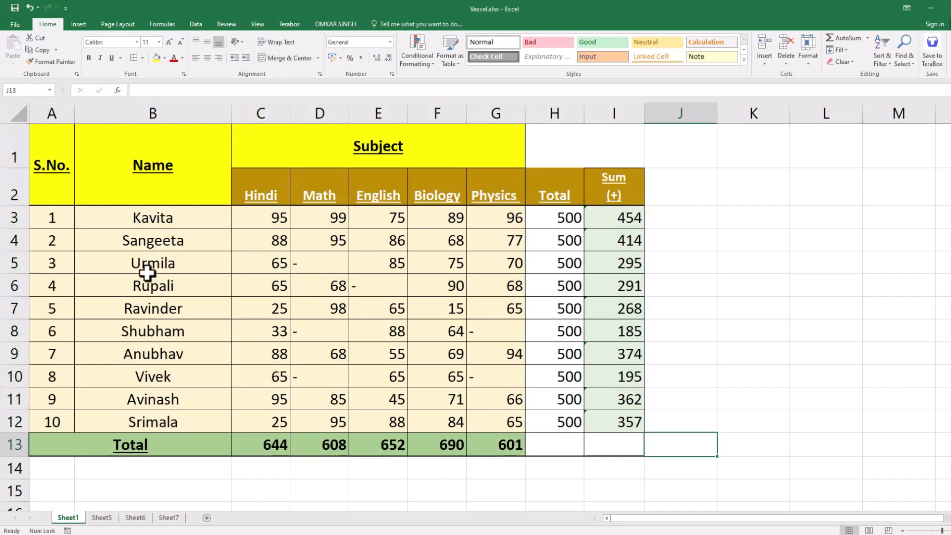
click(138, 520)
click(169, 517)
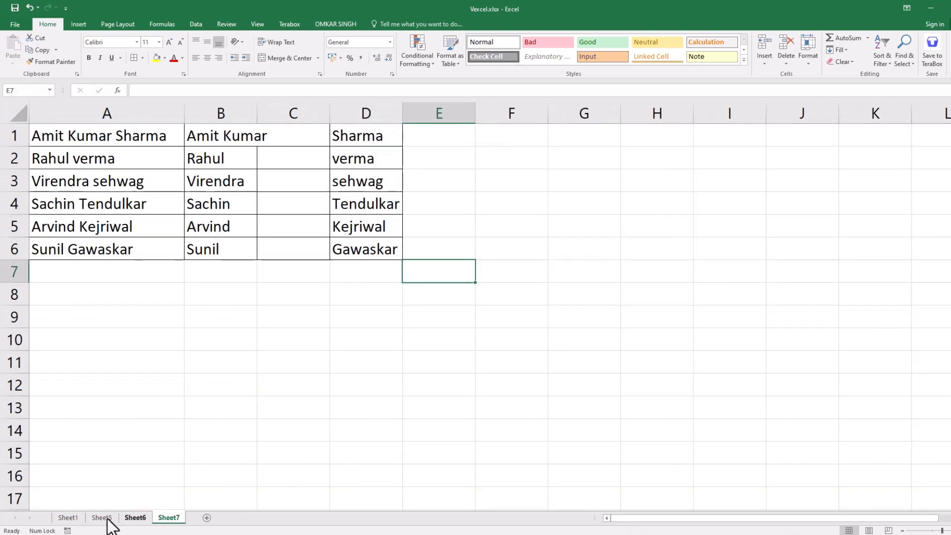
click(67, 518)
click(101, 517)
click(68, 517)
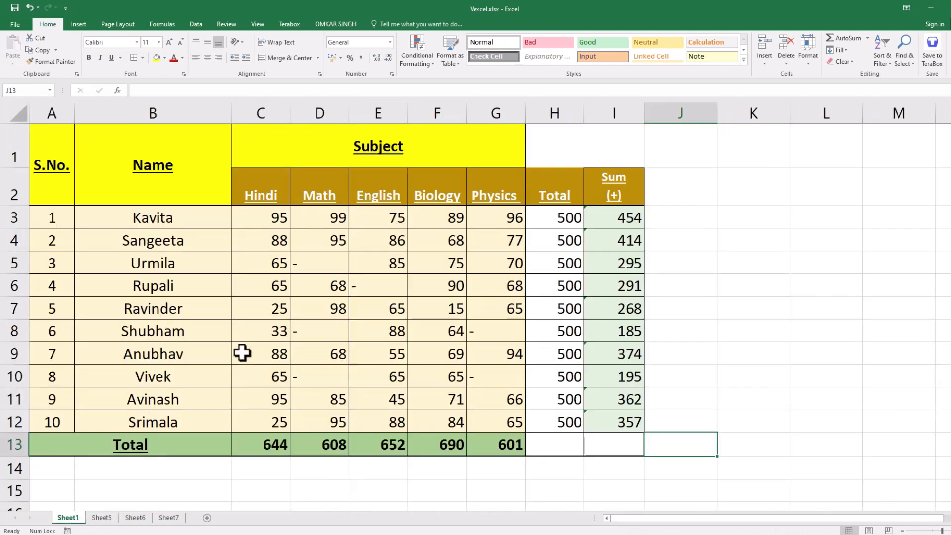
drag(50, 174, 593, 441)
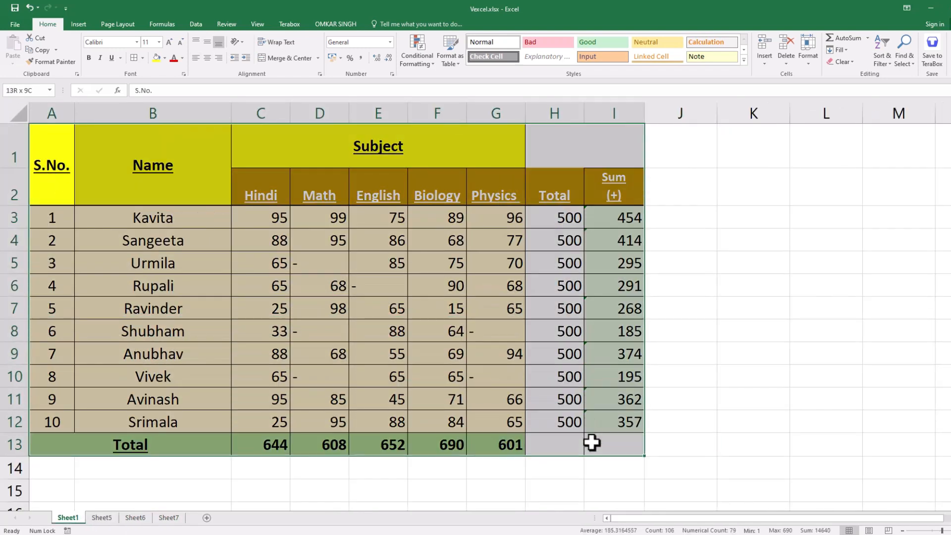
scroll(306, 341, down, 2)
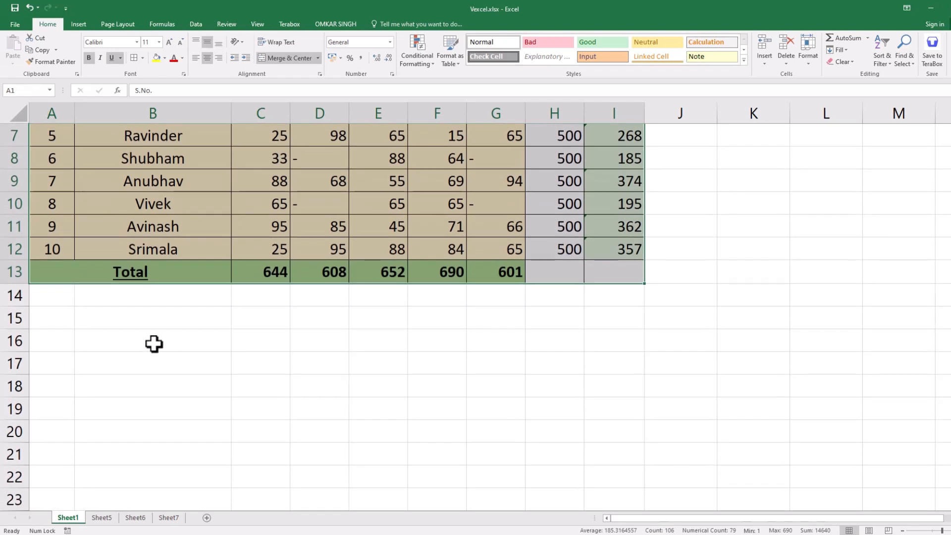
scroll(169, 346, up, 2)
click(127, 503)
scroll(149, 461, down, 3)
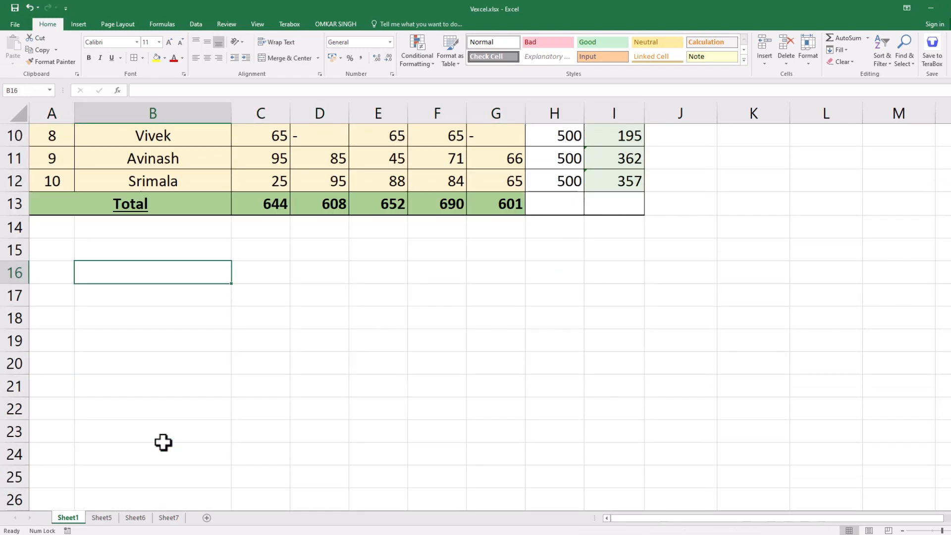
scroll(160, 436, up, 3)
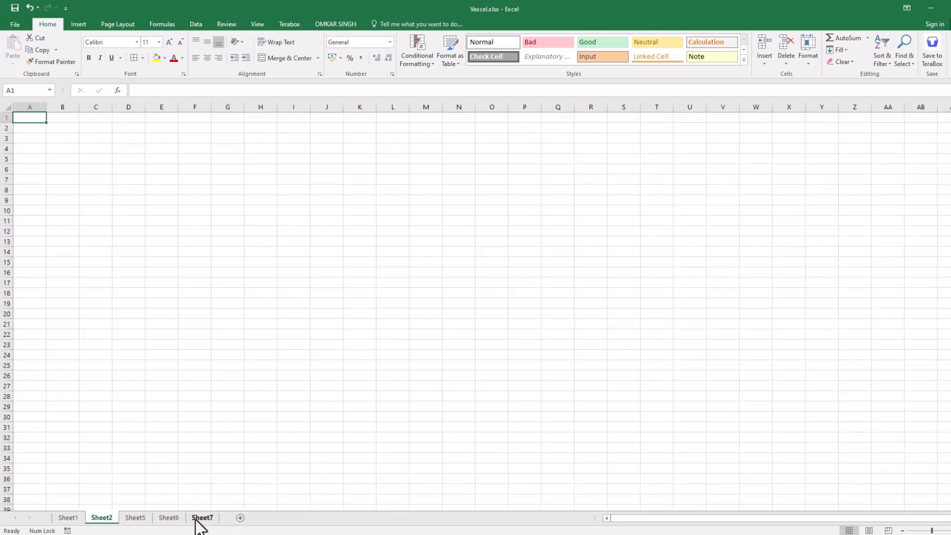
Move the blank Sheet2 in front of Sheet1 so it is the first worksheet in the workbook
click(203, 519)
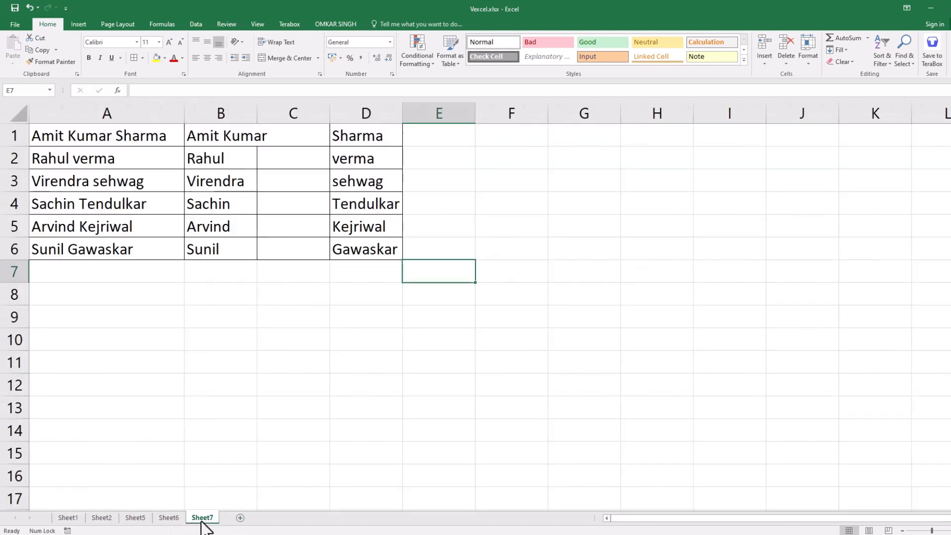
click(102, 518)
drag(96, 524, 59, 518)
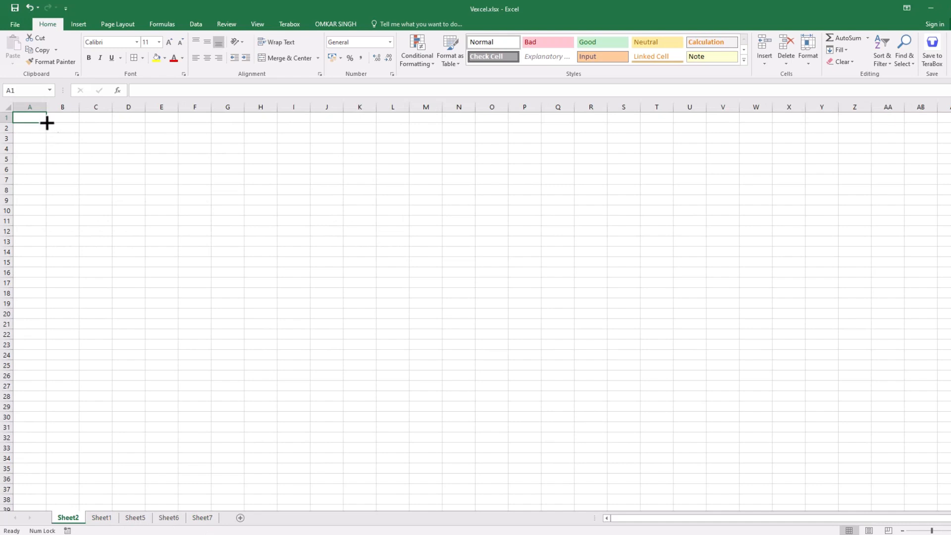
Enter the serial numbers 1 to 4 in cells A1:A4 and centre column A horizontally
text(1)
key(Return)
text(2)
key(Return)
text(3)
key(Return)
text(4)
key(Return)
key(Right)
key(Up)
key(Up)
key(Up)
key(Up)
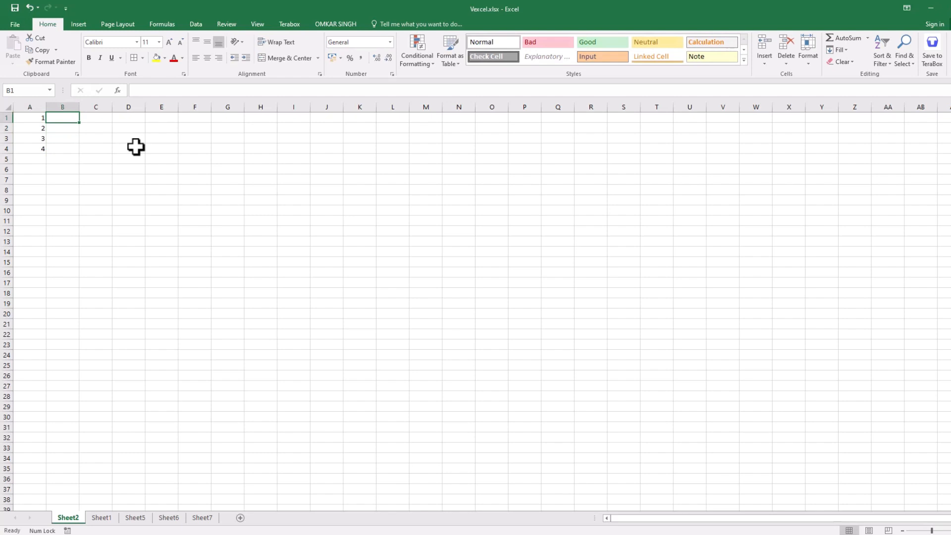
click(32, 106)
click(208, 58)
Widen column B slightly and enter "Sheet 1" in cell B1
click(64, 118)
drag(79, 107, 99, 108)
text(Sheet)
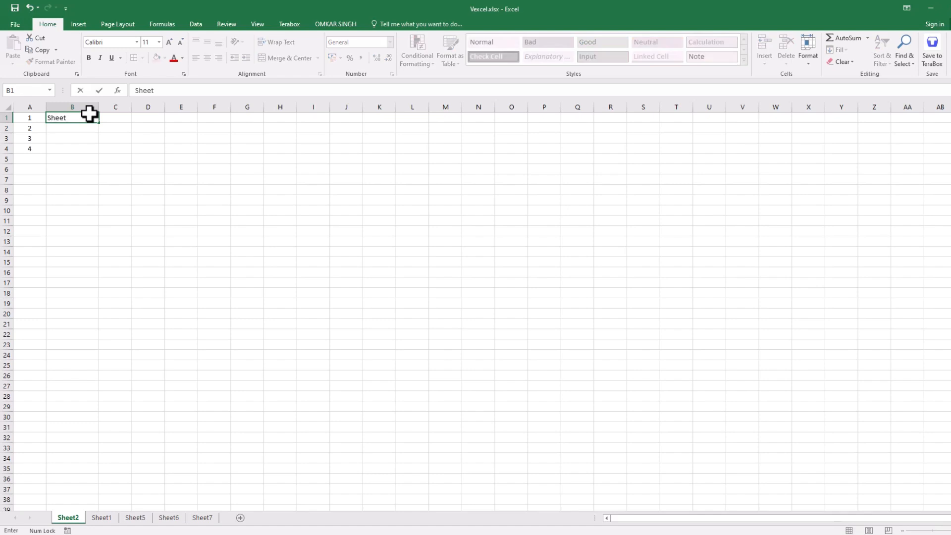
key(Return)
key(Up)
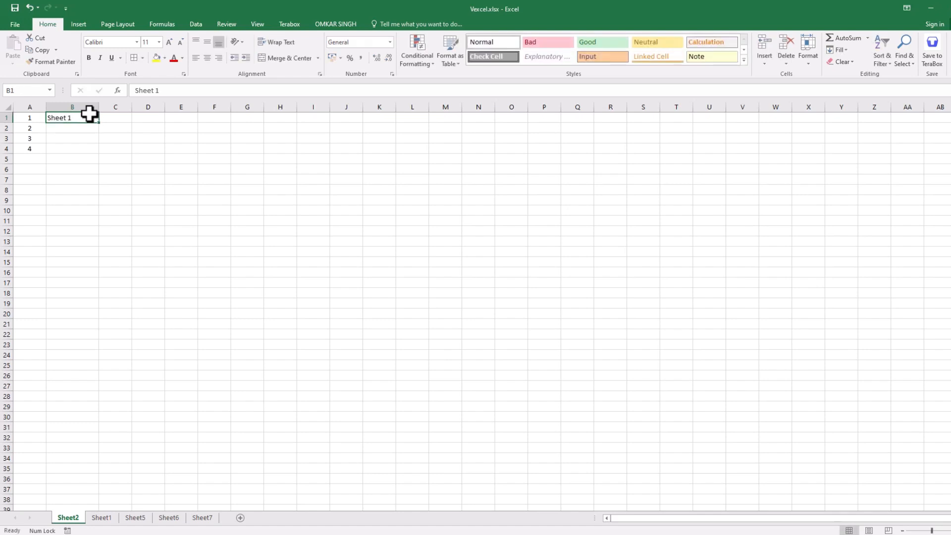
Fill the text of cell B1 down through cell B4
key(shift+Down)
key(shift+Down)
key(shift+Down)
key(ctrl+d)
Edit cells B2, B3 and B4 to read "Sheet 2", "Sheet 3" and "Sheet 4"
key(Down)
key(F2)
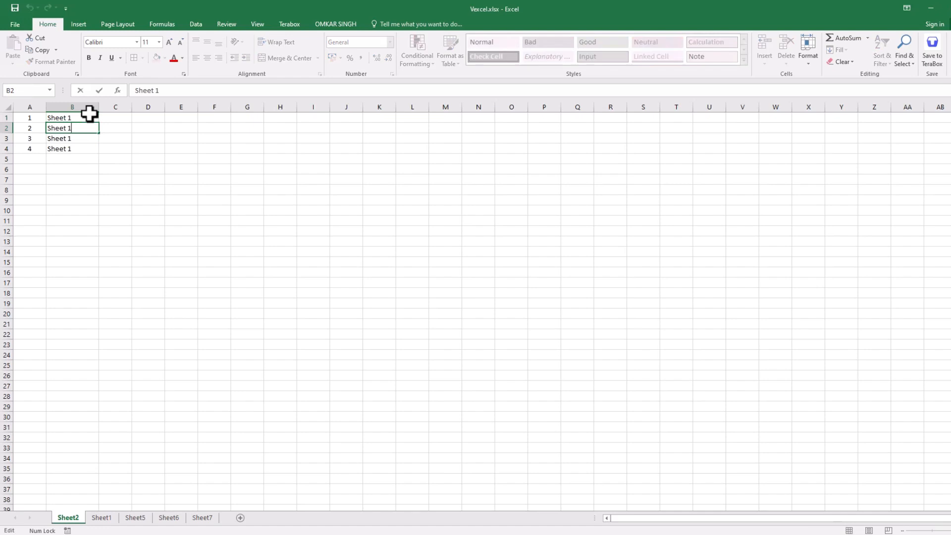
text(2)
key(Return)
key(F2)
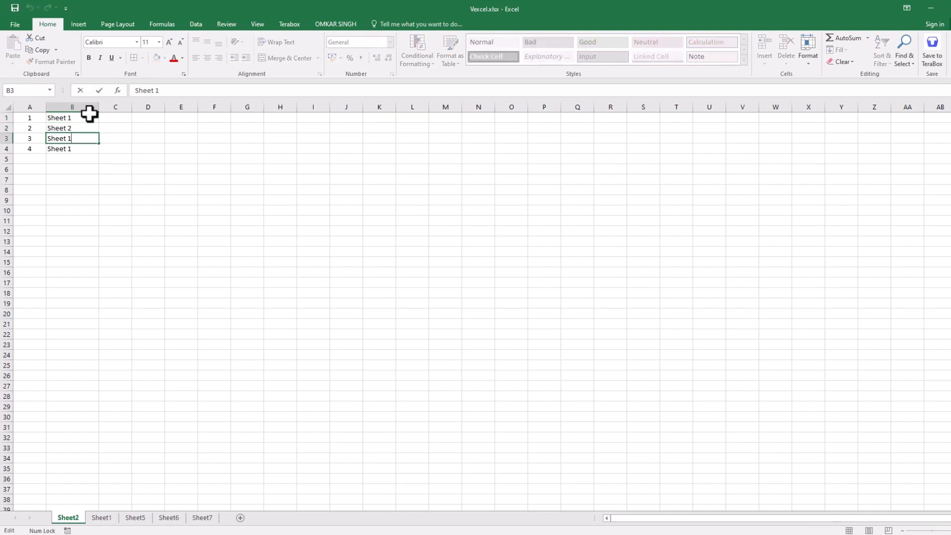
text(3)
key(Return)
key(F2)
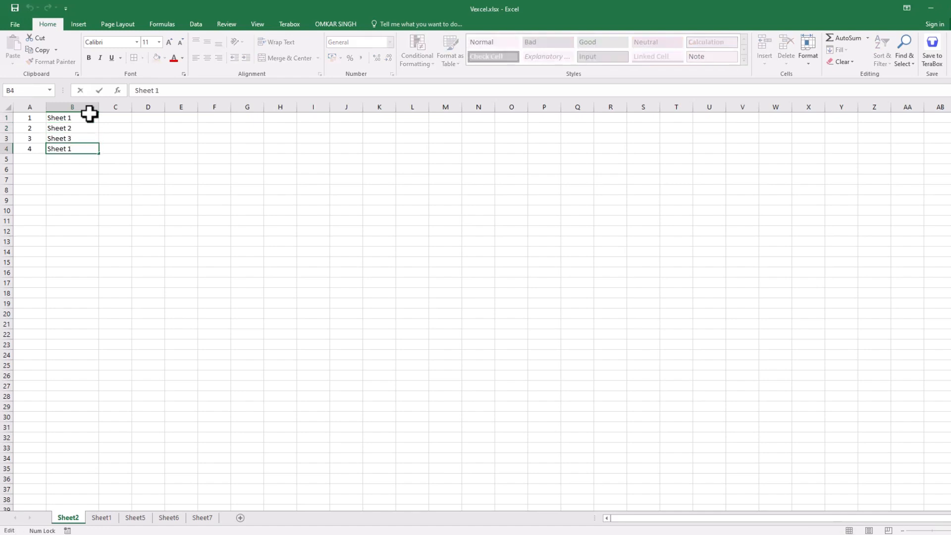
key(Return)
key(Up)
key(F2)
text(4)
key(Return)
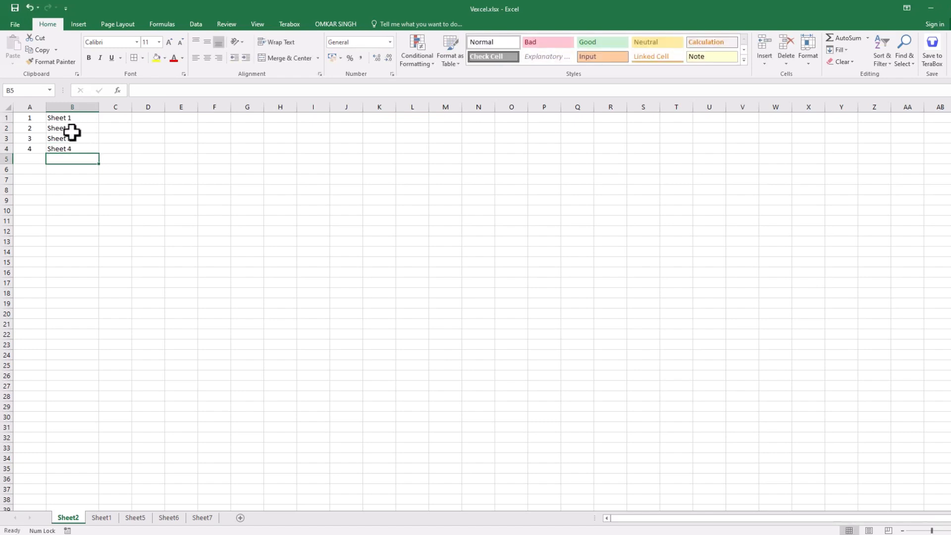
Narrow column A slightly and centre the sheet names in column B
drag(45, 109, 39, 108)
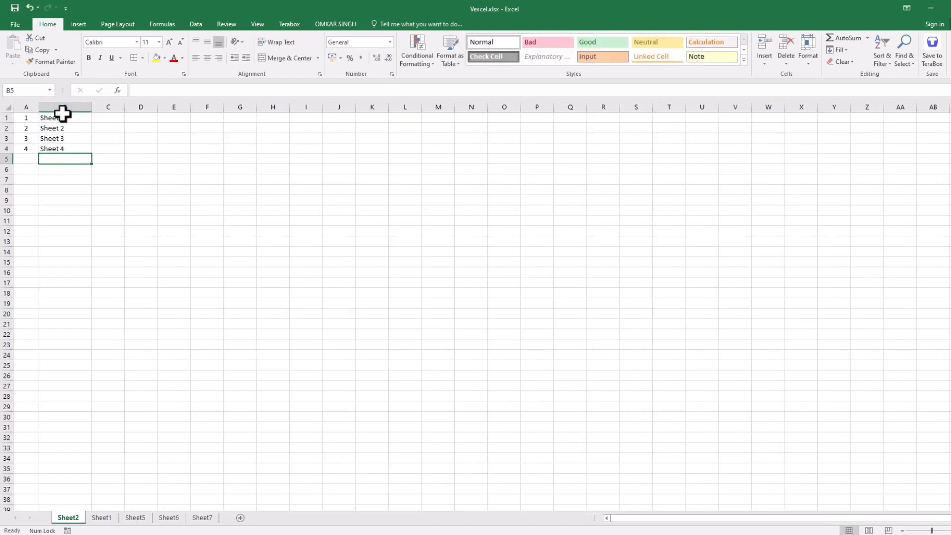
click(65, 108)
click(207, 58)
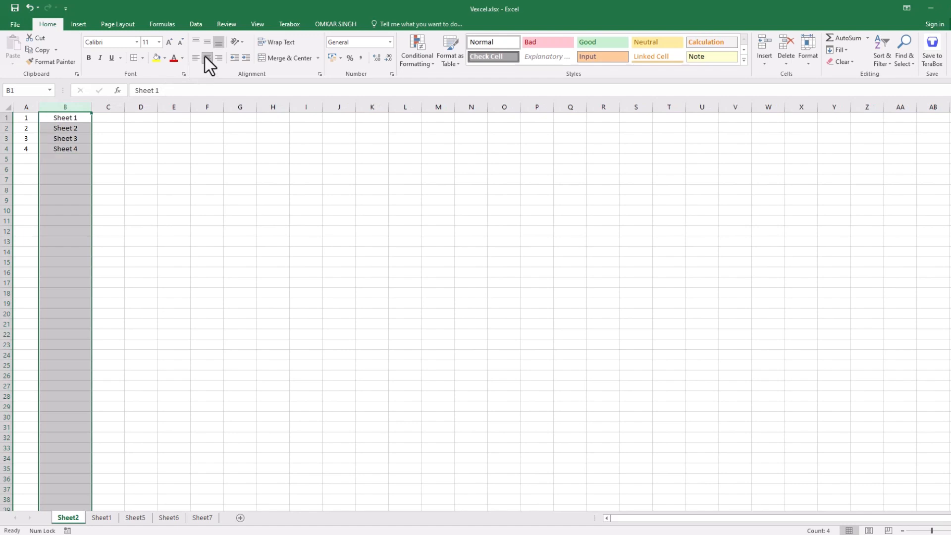
click(218, 245)
click(70, 117)
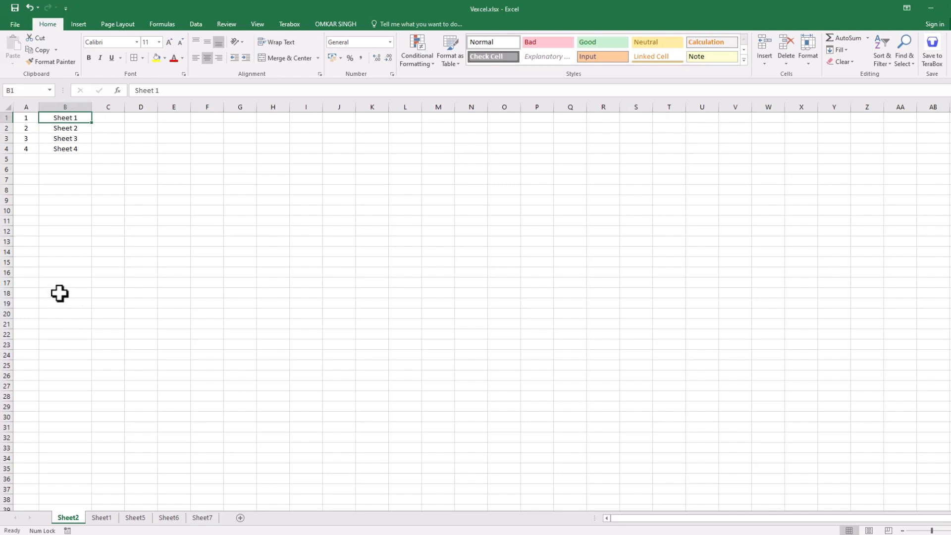
Rename the Sheet2 worksheet as "Index"
drag(69, 519, 78, 509)
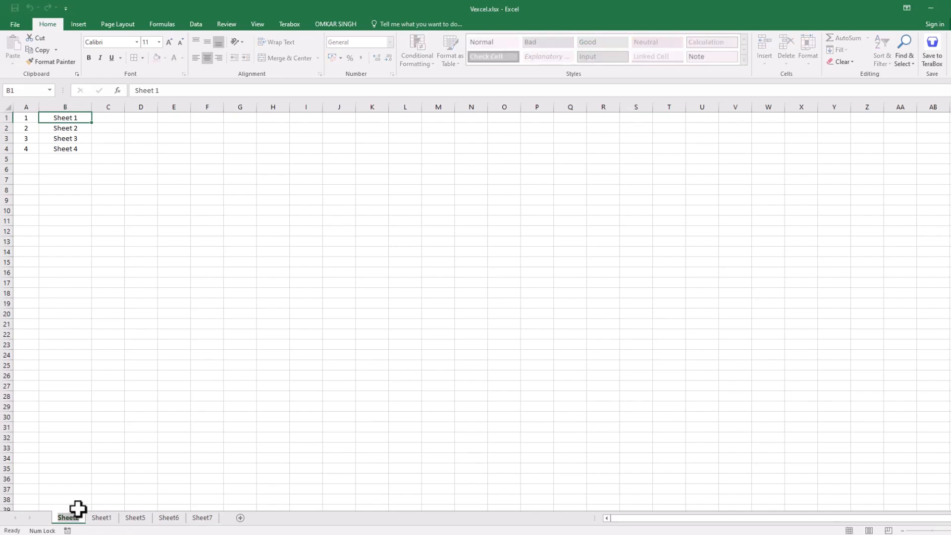
text(Index)
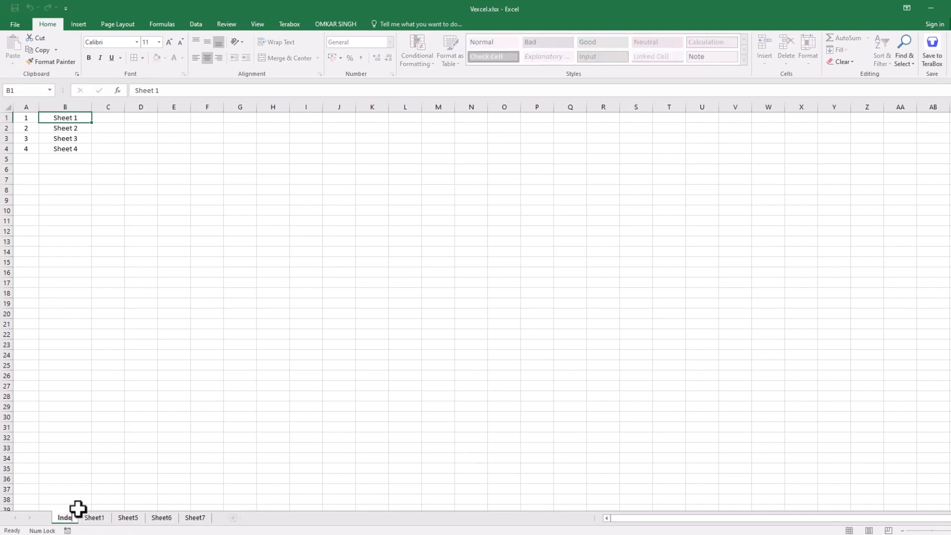
key(Return)
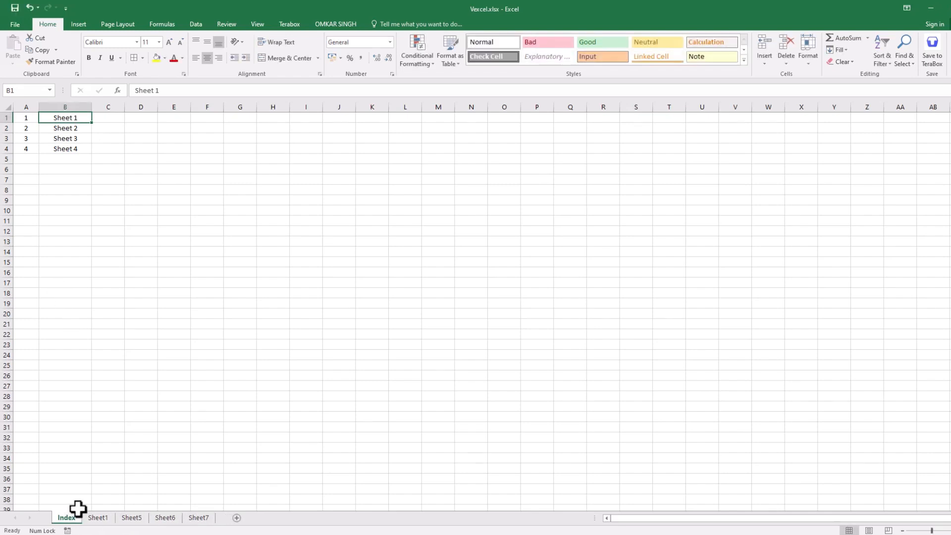
Add a hyperlink to cell B1 that points to cell A1 of Sheet1 in this document
right_click(66, 121)
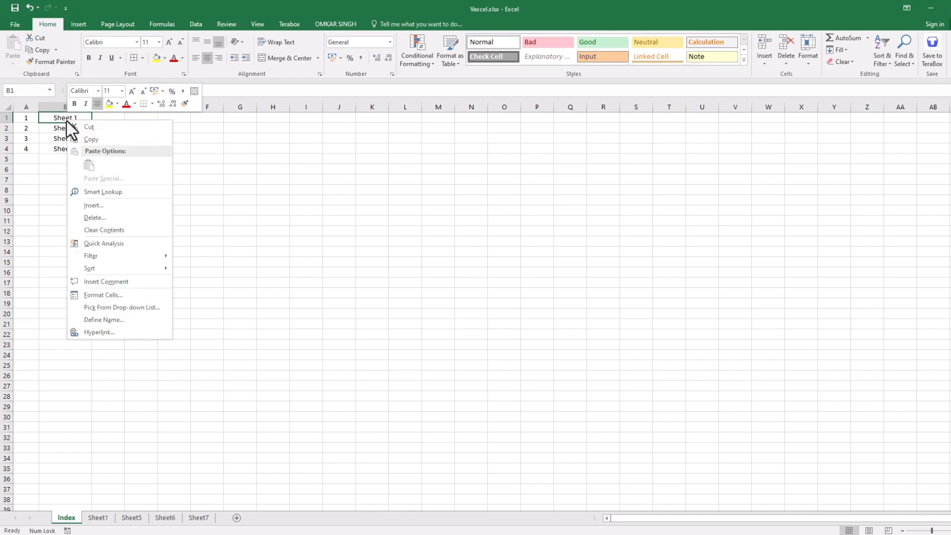
click(99, 331)
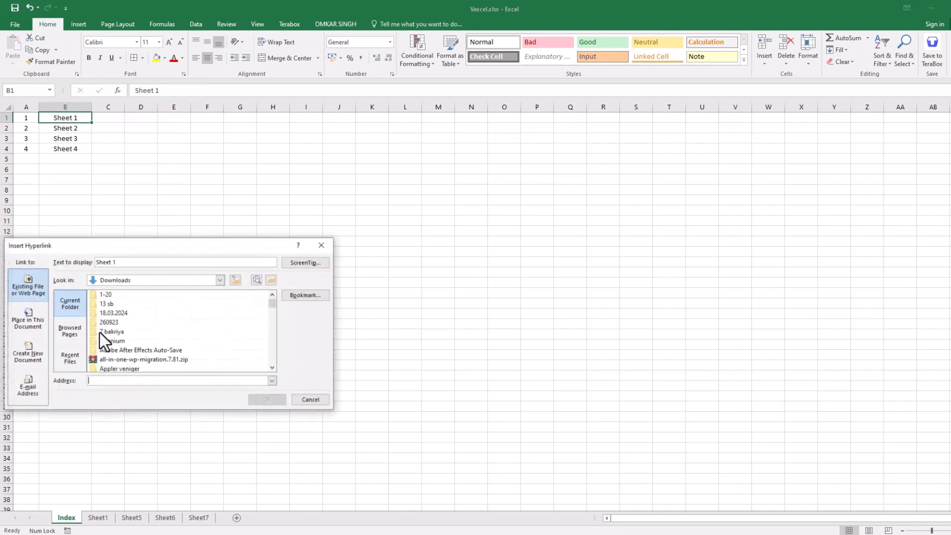
drag(216, 245, 296, 140)
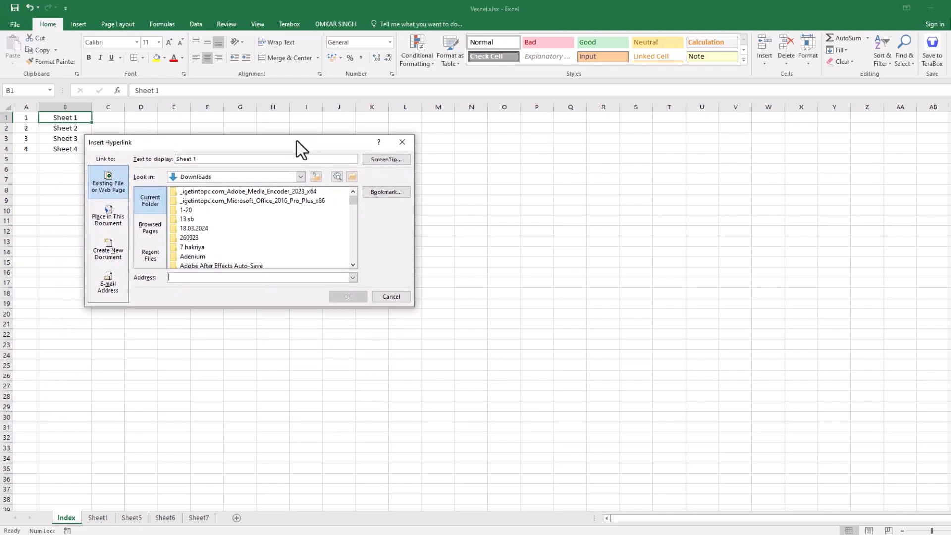
click(111, 217)
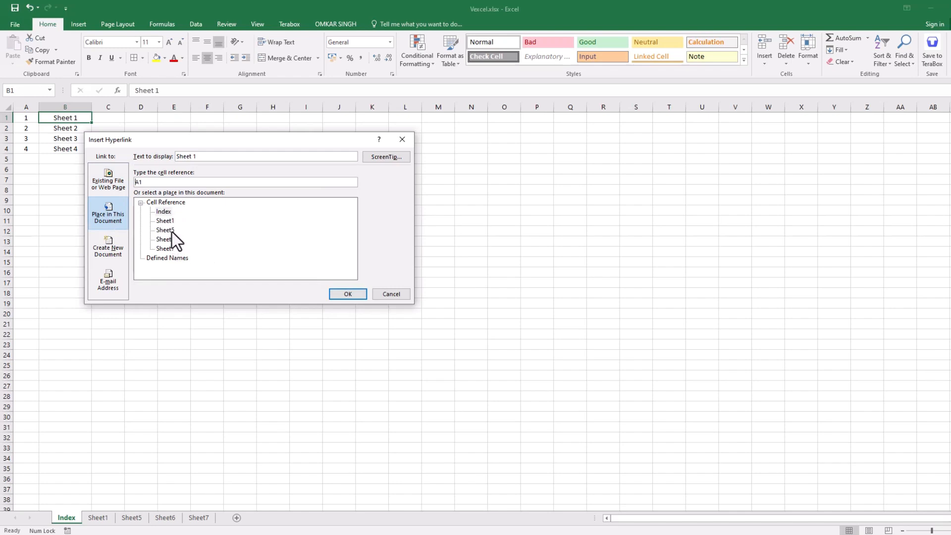
click(165, 221)
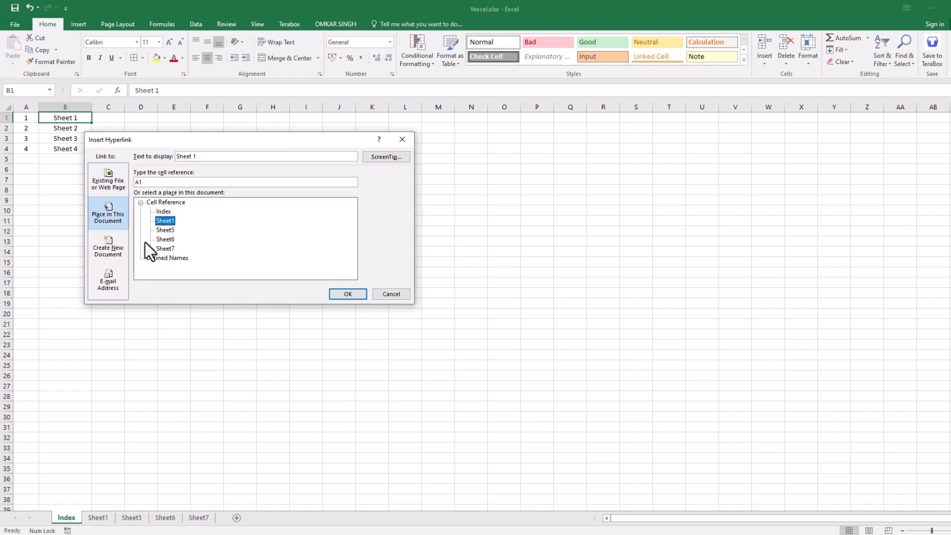
click(347, 294)
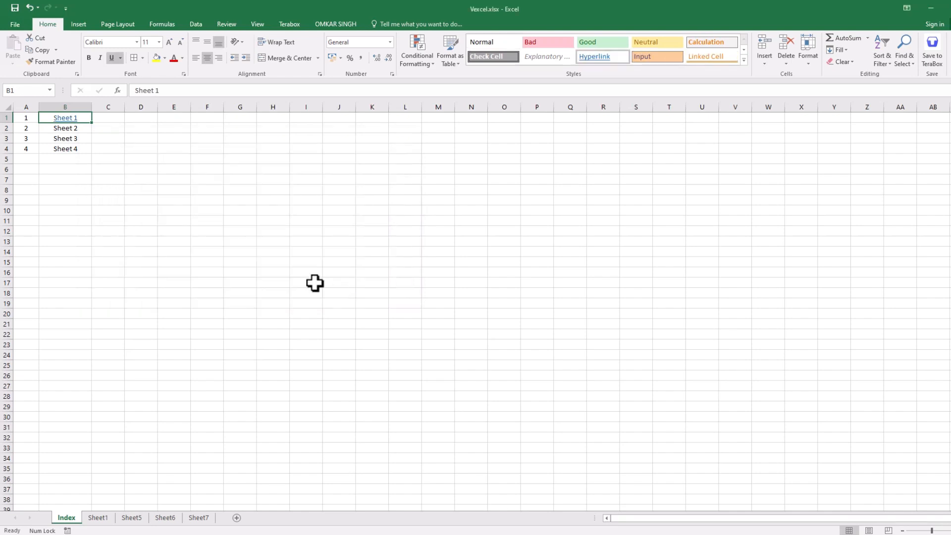
Test the Sheet 1 hyperlink in cell B1 and return to the Index worksheet
click(65, 120)
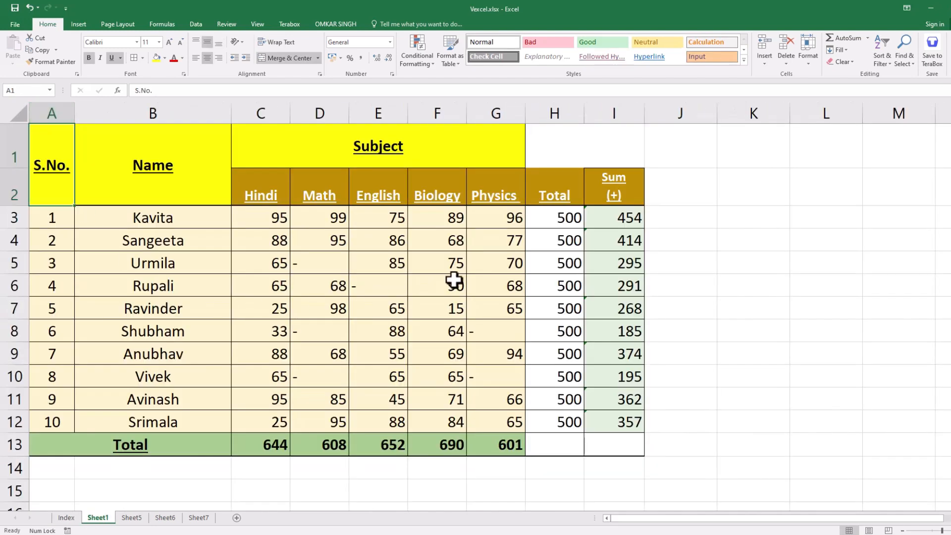
click(69, 519)
click(75, 142)
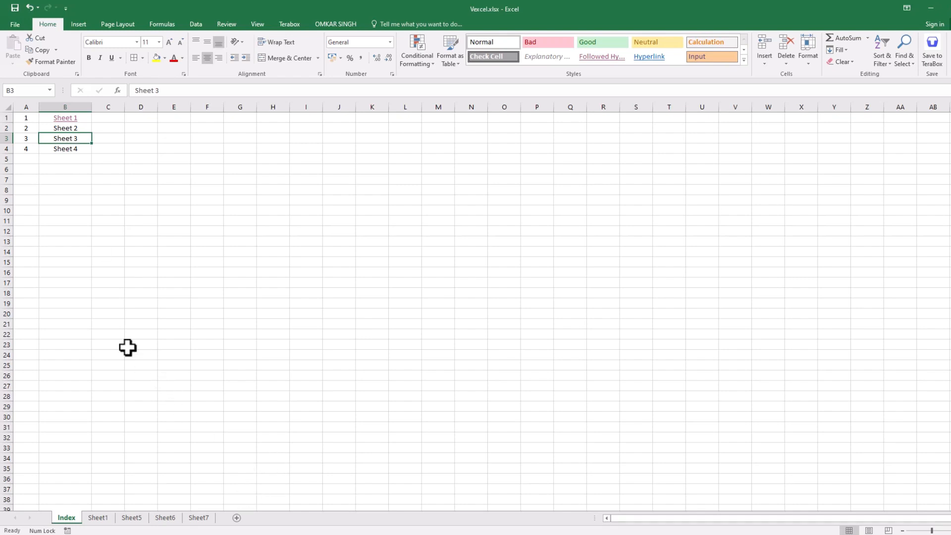
click(66, 129)
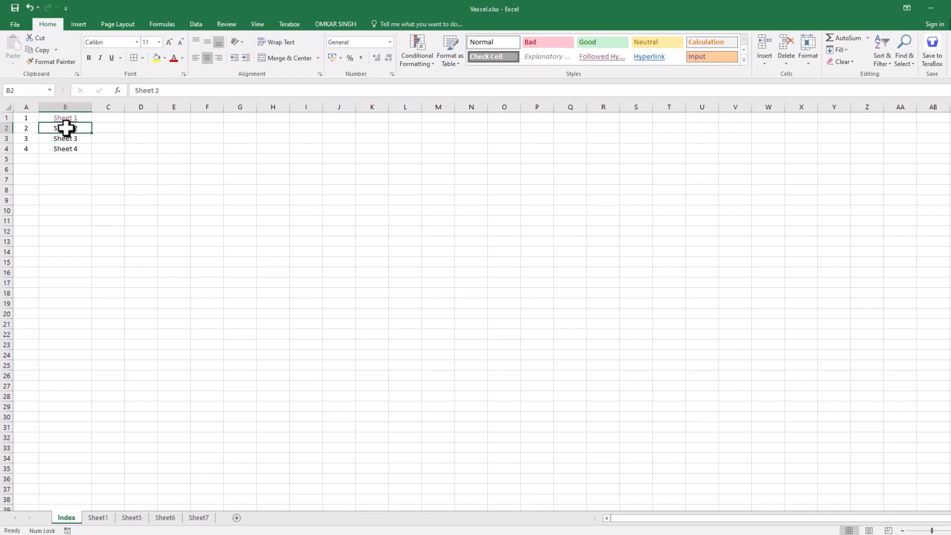
click(68, 140)
click(68, 150)
click(63, 129)
click(62, 151)
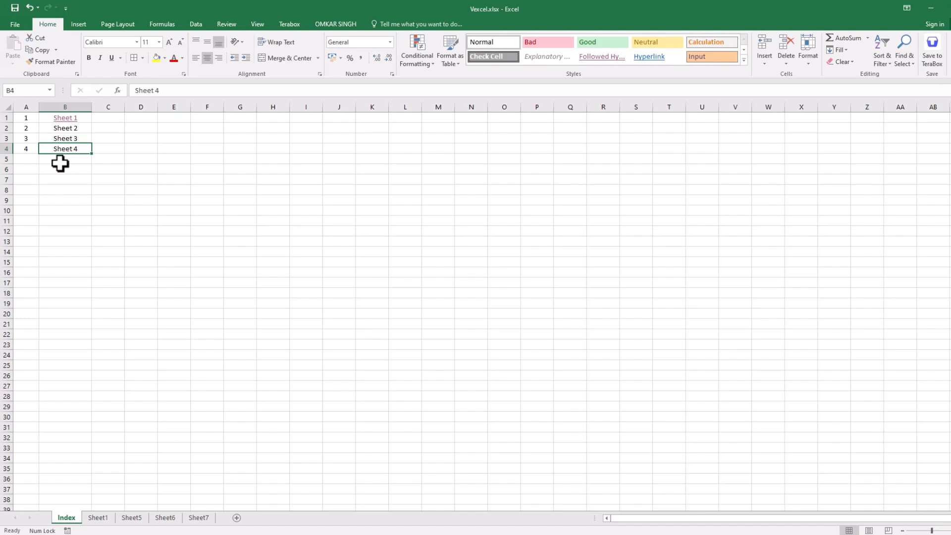
Add a hyperlink to cell B2 of the Index worksheet that points to cell A1 of Sheet5 in this document
right_click(64, 128)
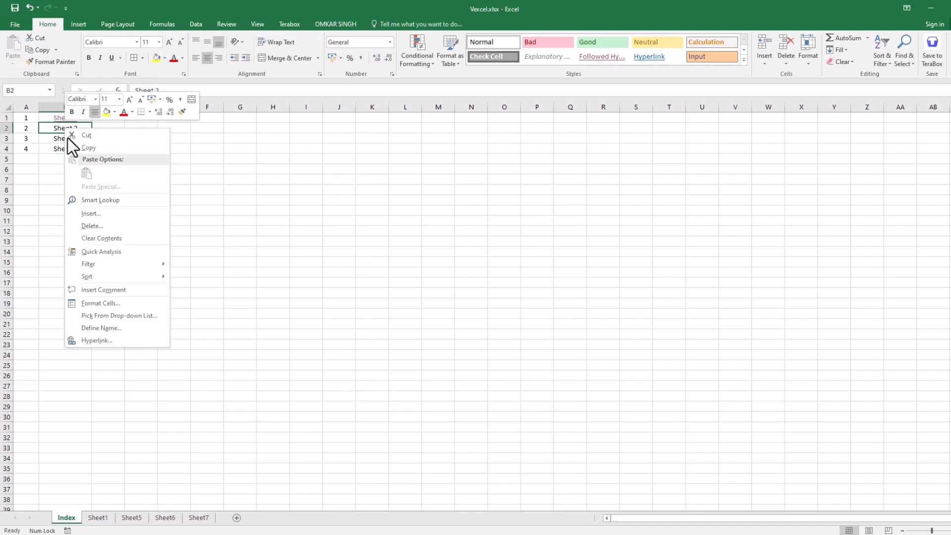
click(103, 340)
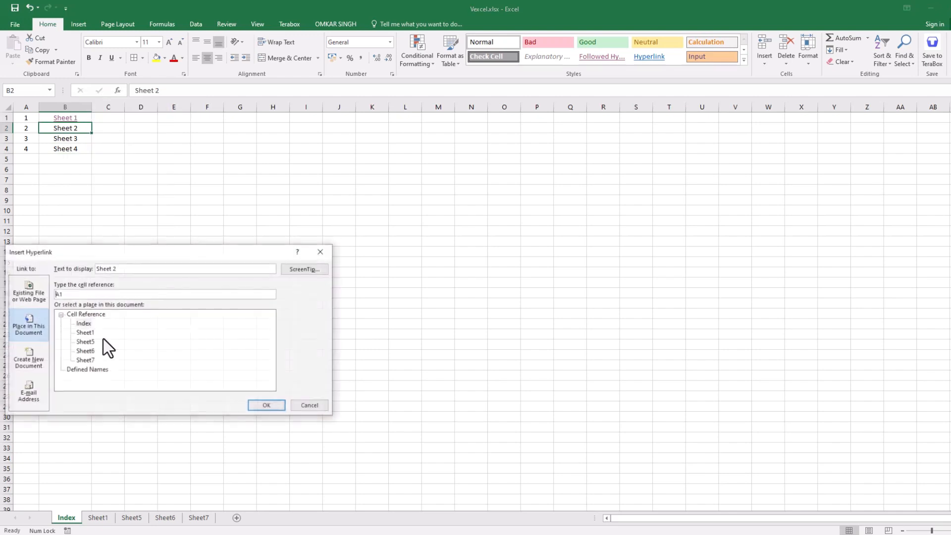
click(84, 342)
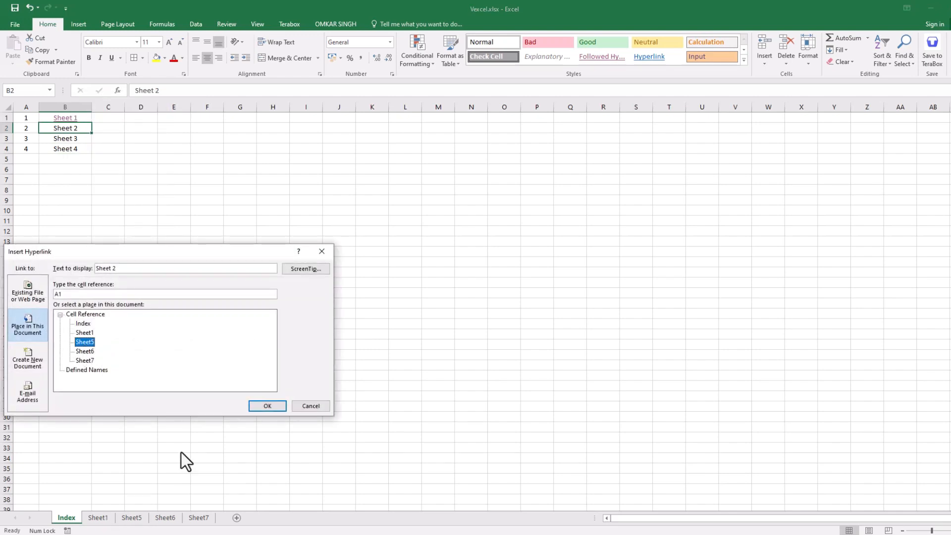
click(265, 406)
Add a hyperlink to cell B3 that points to cell A1 of Sheet6 in this document
click(67, 139)
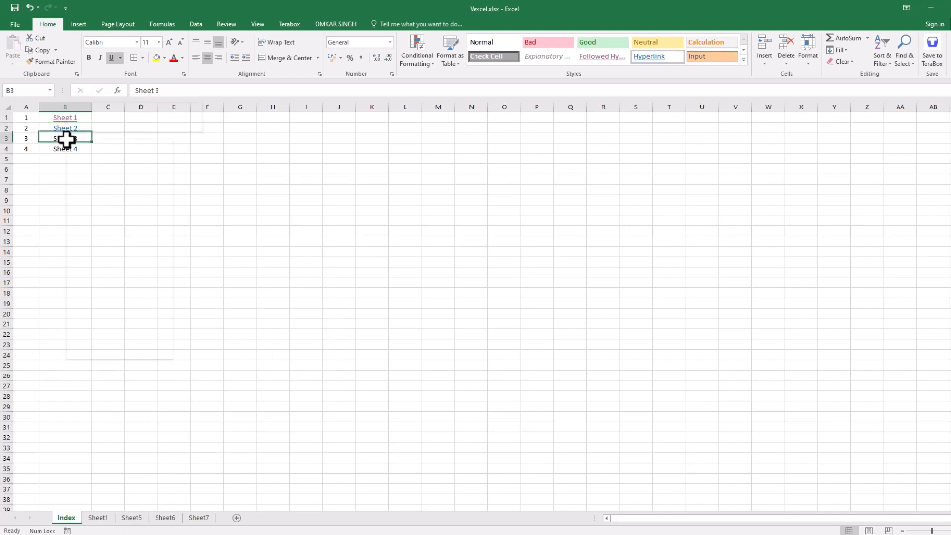
right_click(67, 139)
click(117, 351)
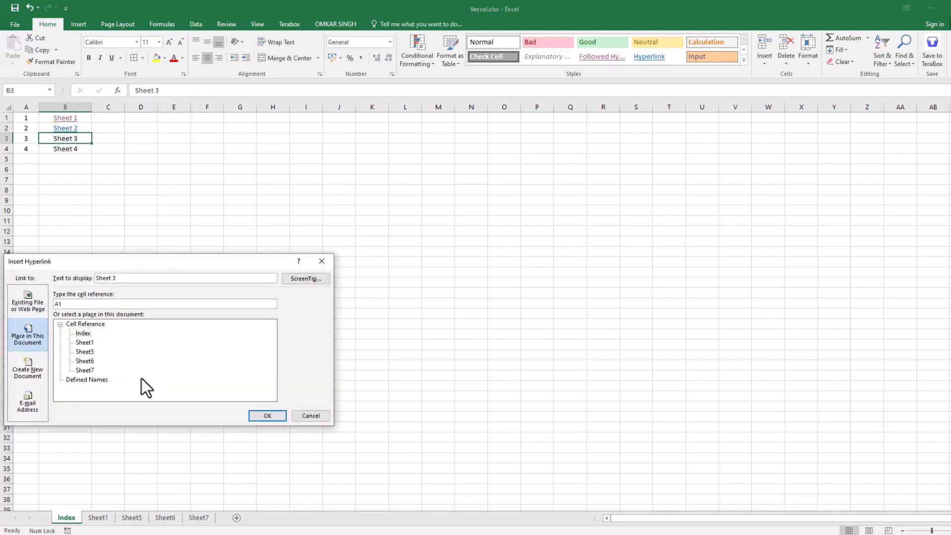
click(89, 361)
click(255, 416)
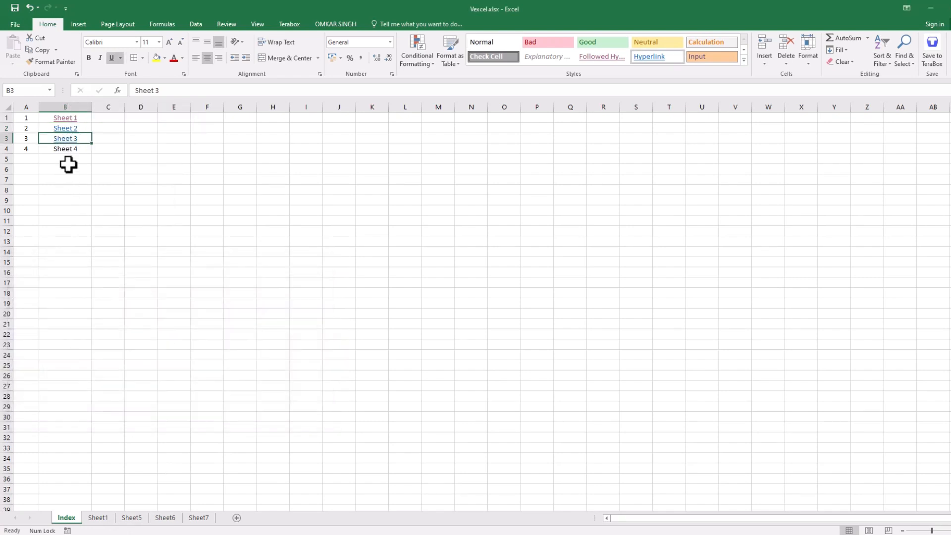
Add a hyperlink to cell B4 that points to cell A1 of Sheet7 in this document, and follow it
right_click(67, 150)
click(111, 358)
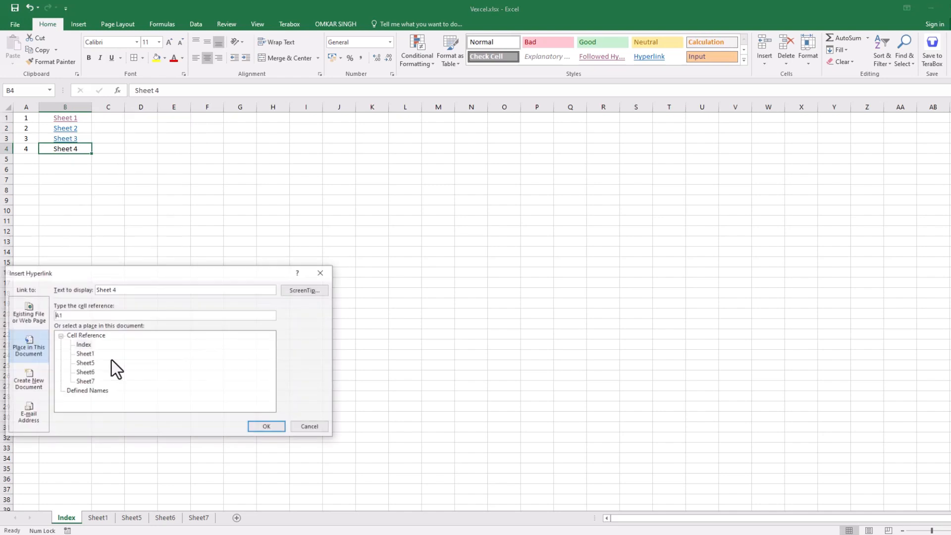
click(272, 425)
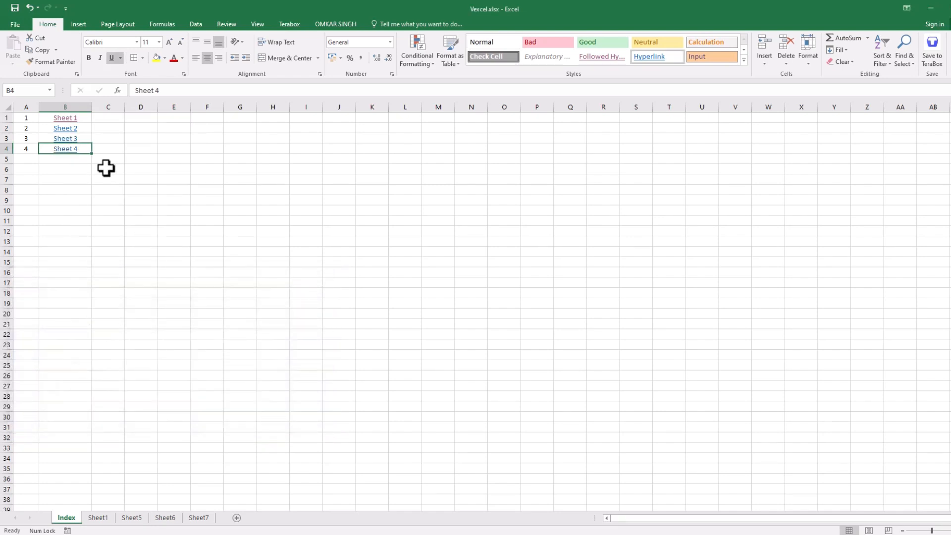
click(66, 151)
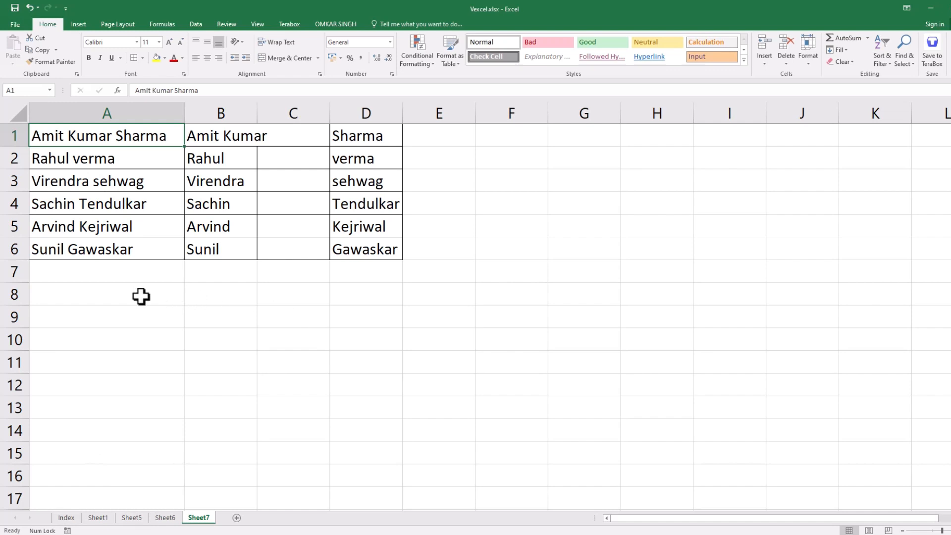
Enter "Index" in cell A8 of Sheet7, below the names table
click(89, 297)
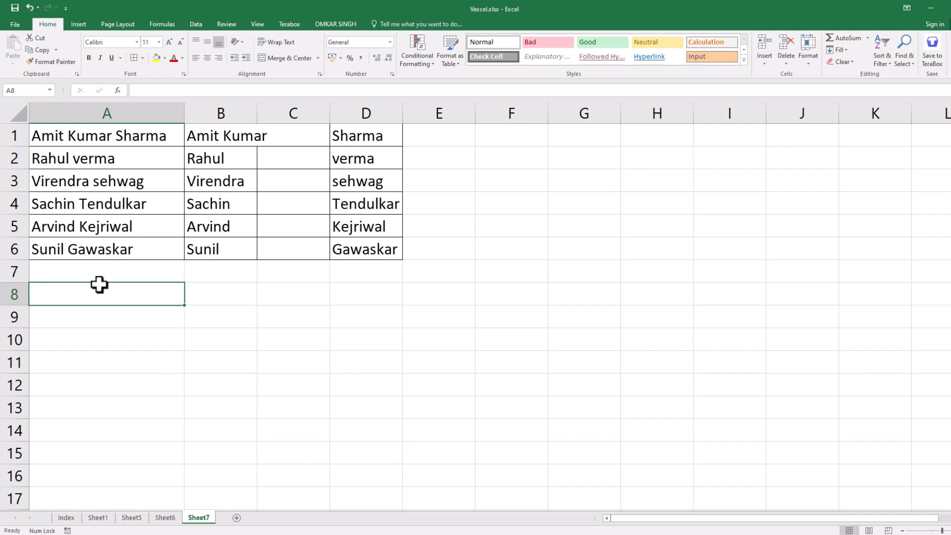
text(Index)
key(Return)
Fill cell A8 of Sheet7 with the standard red colour
click(100, 286)
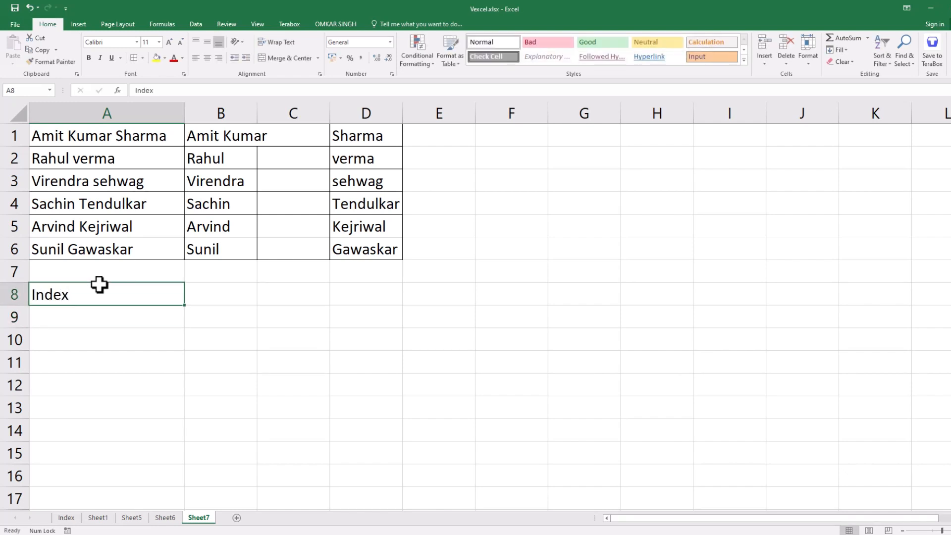
click(180, 58)
click(156, 59)
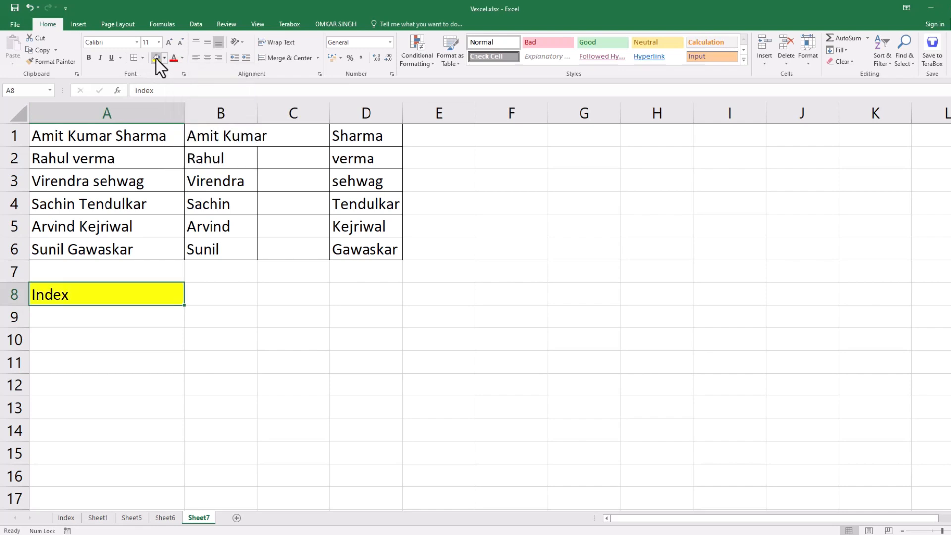
click(165, 58)
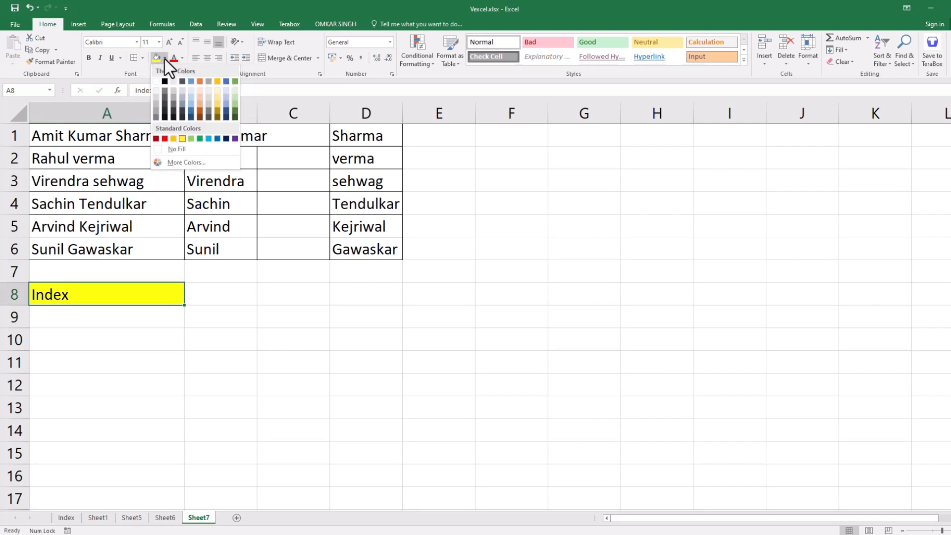
click(165, 139)
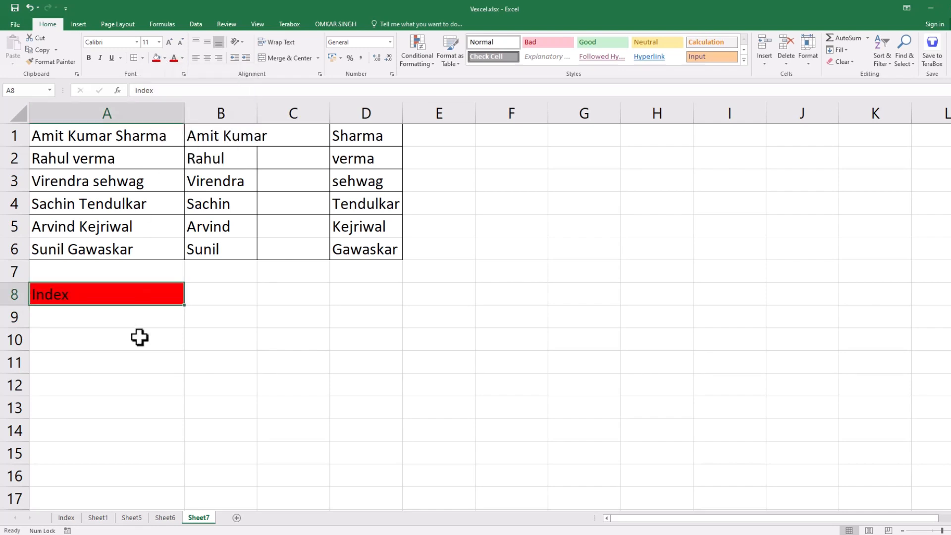
Make the Index text in cell A8 white and bold, and centre it
click(183, 58)
click(174, 94)
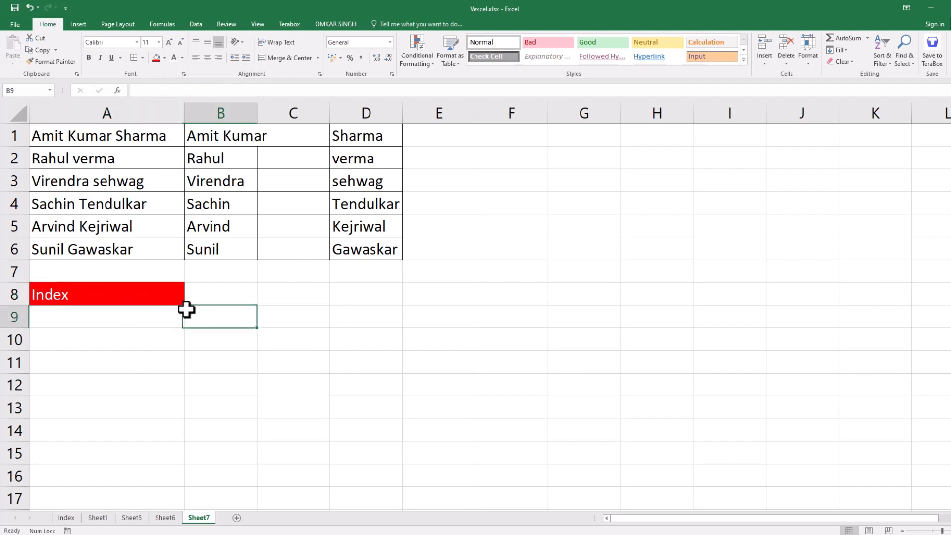
click(88, 58)
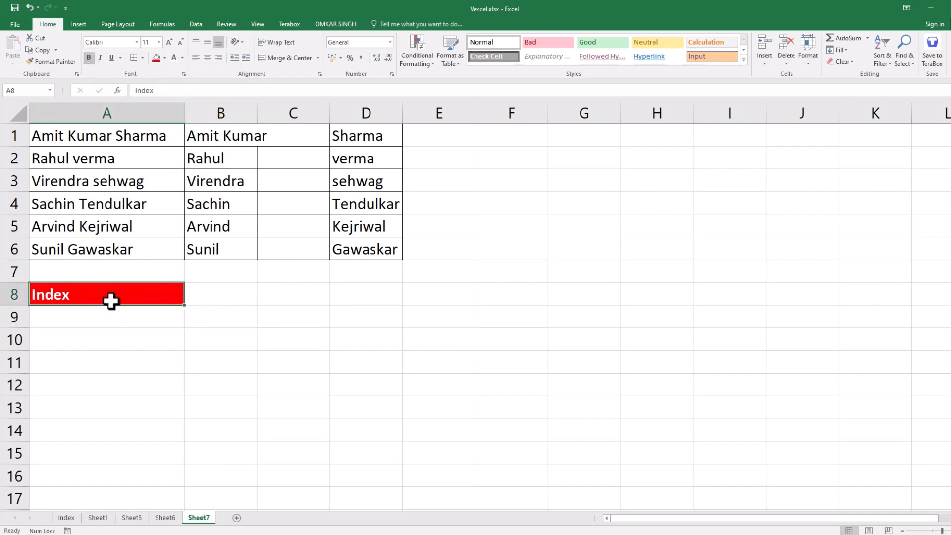
click(205, 55)
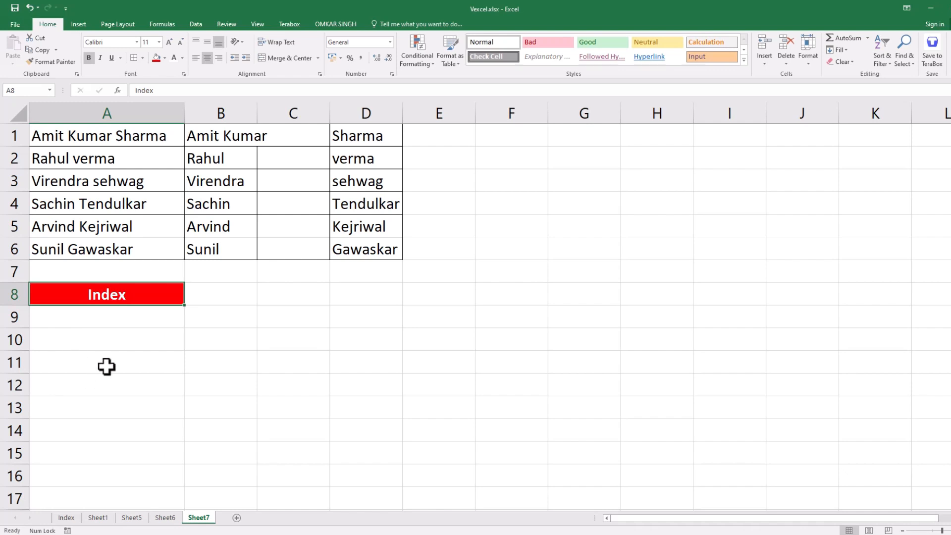
Add a hyperlink to cell A8 of Sheet7 that points to cell A1 of the Index worksheet, and test it
right_click(110, 295)
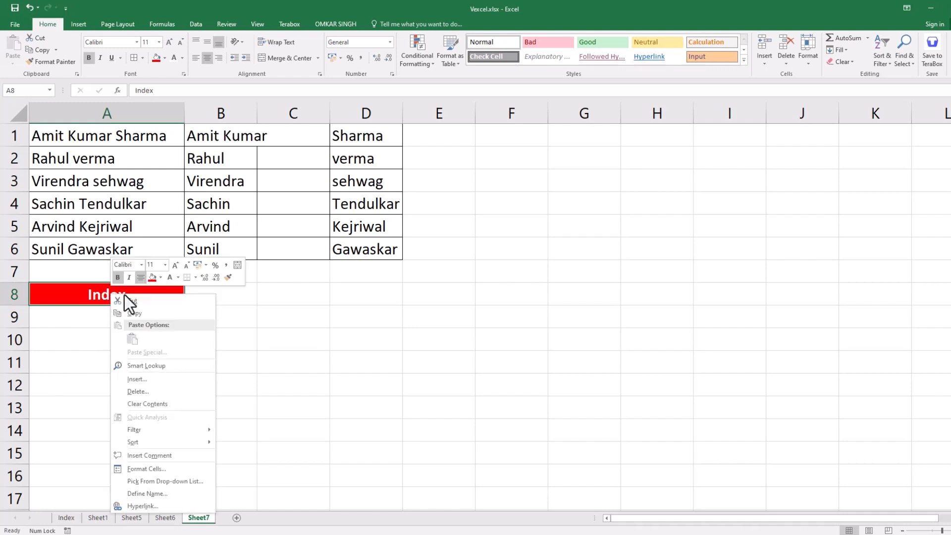
click(141, 506)
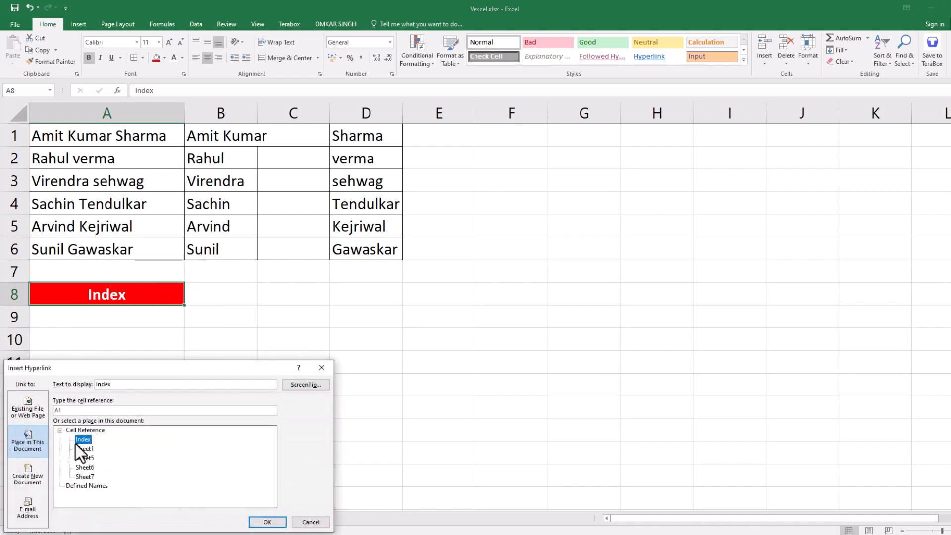
click(263, 521)
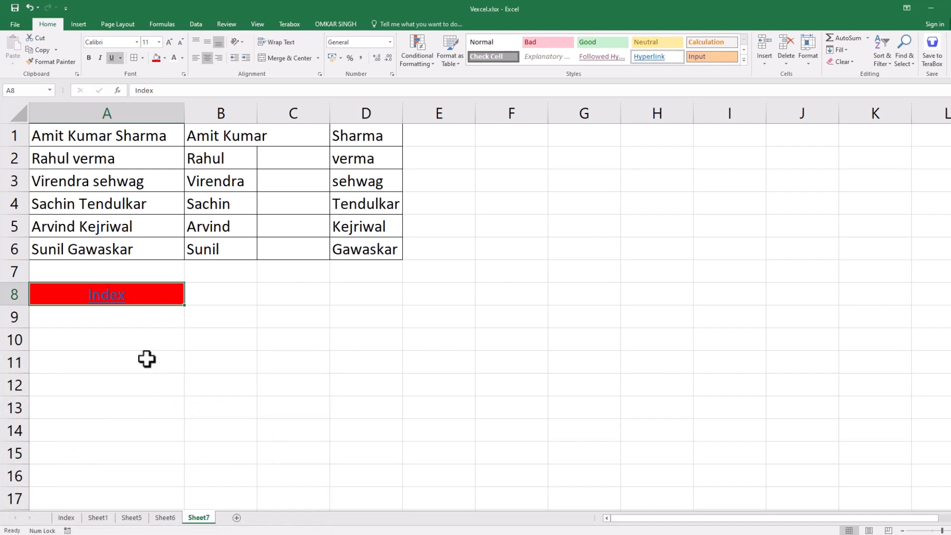
click(119, 300)
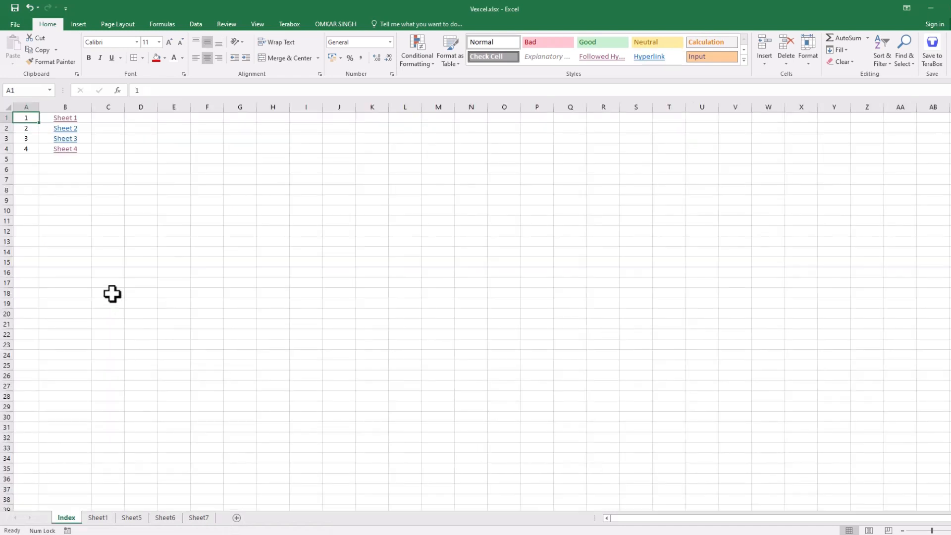
Copy the linked Index cell from Sheet7 and paste it into cell A8 of Sheet6
click(194, 517)
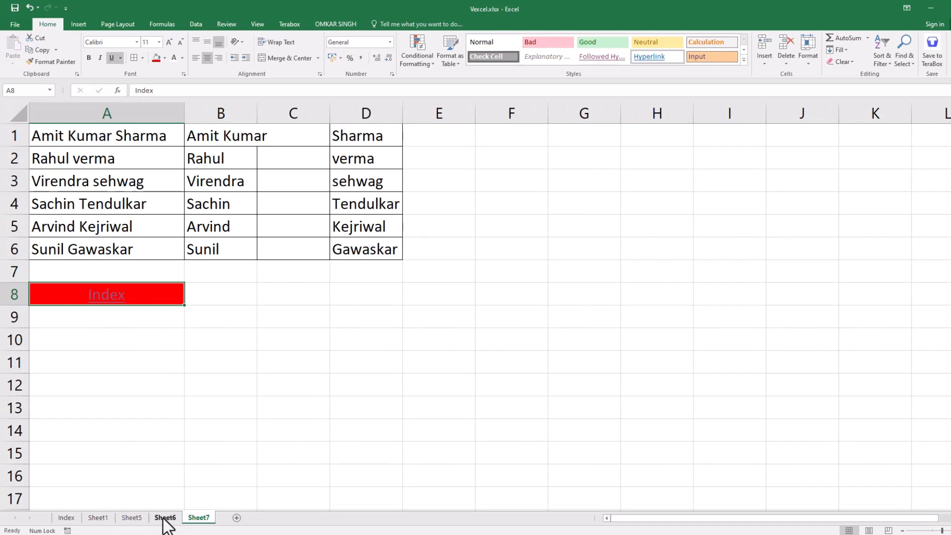
click(166, 518)
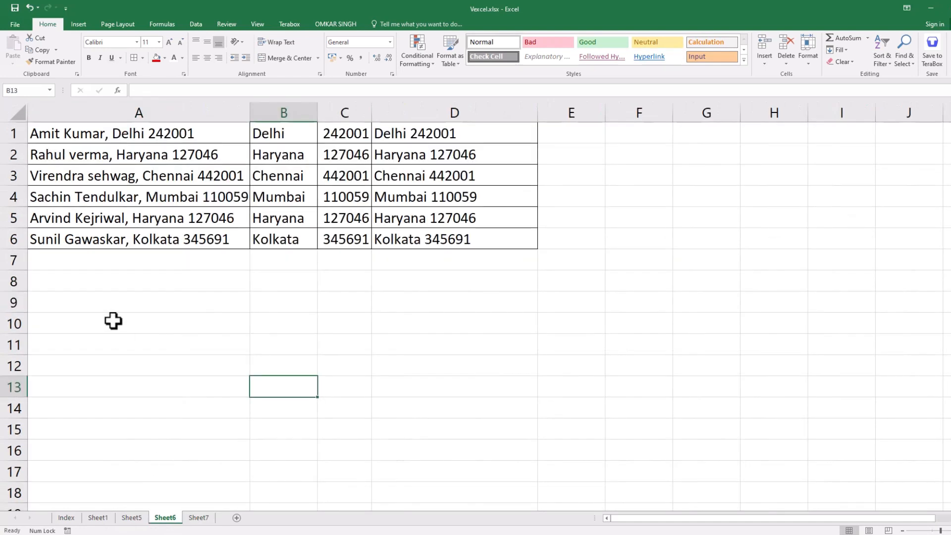
click(199, 519)
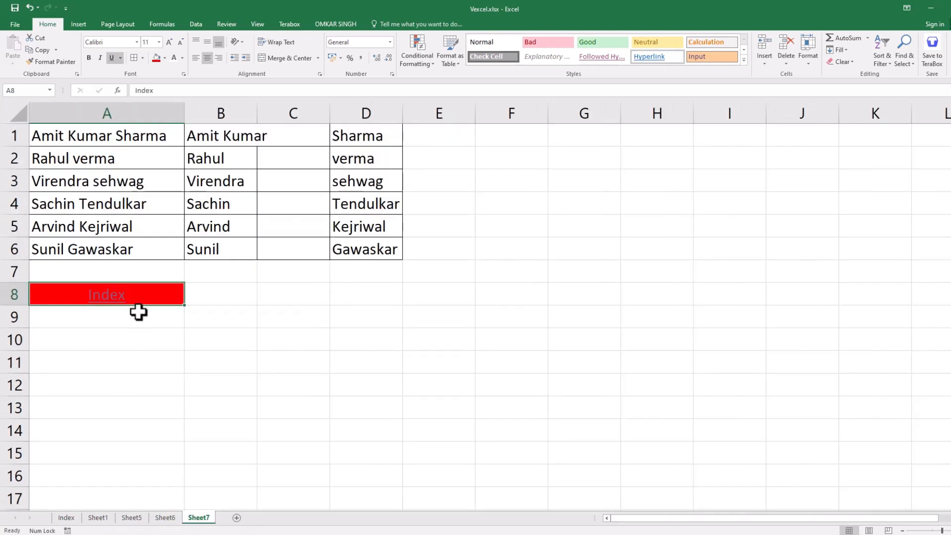
key(ctrl+c)
click(166, 519)
click(92, 282)
key(ctrl+v)
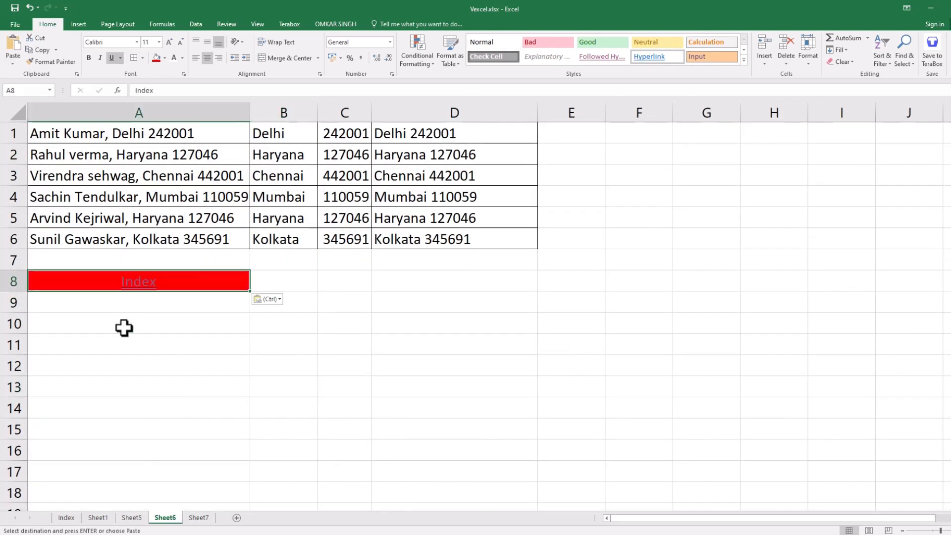
Paste the linked Index cell into cell G1 of Sheet5, beside the sales table
click(131, 517)
scroll(117, 401, down, 4)
scroll(198, 416, up, 4)
click(426, 121)
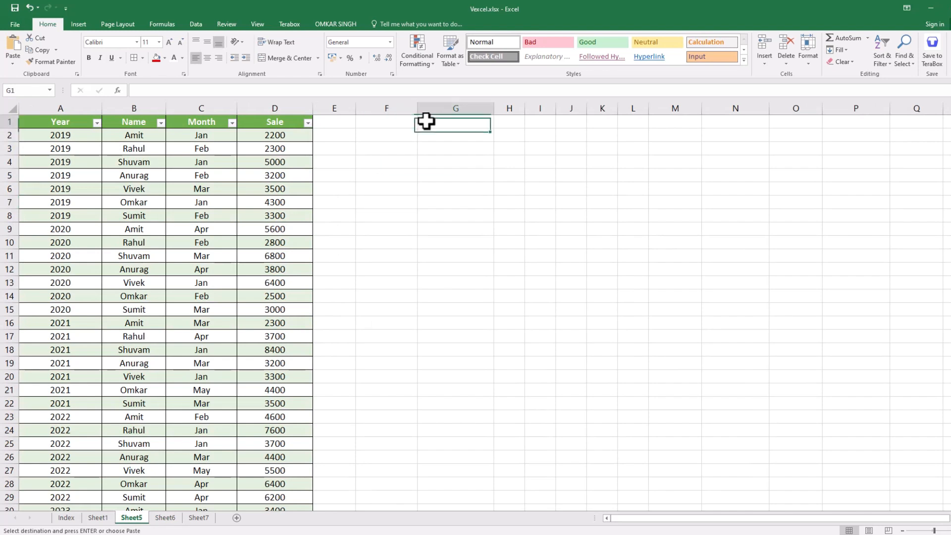
key(ctrl+v)
Paste the linked Index cell into cell B15 of Sheet1, below the marks table
click(98, 518)
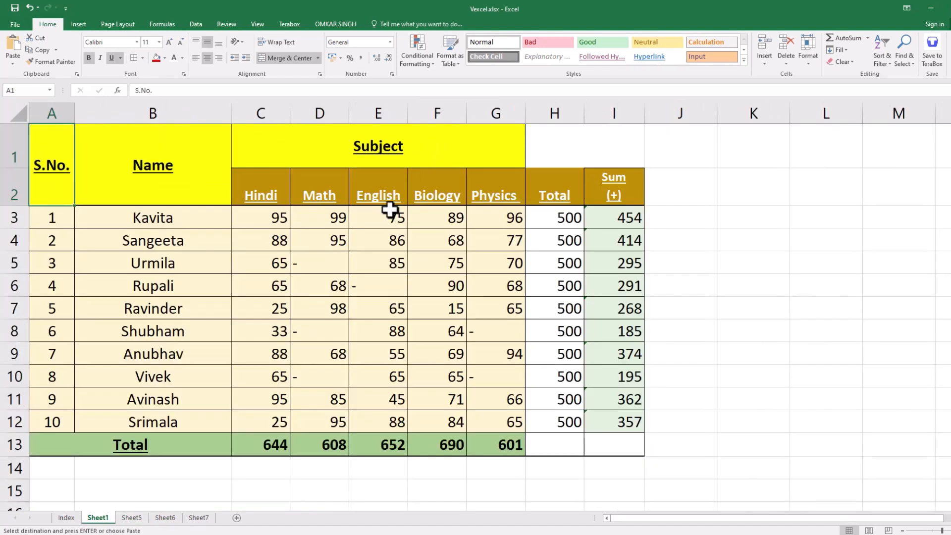
click(121, 496)
key(ctrl+v)
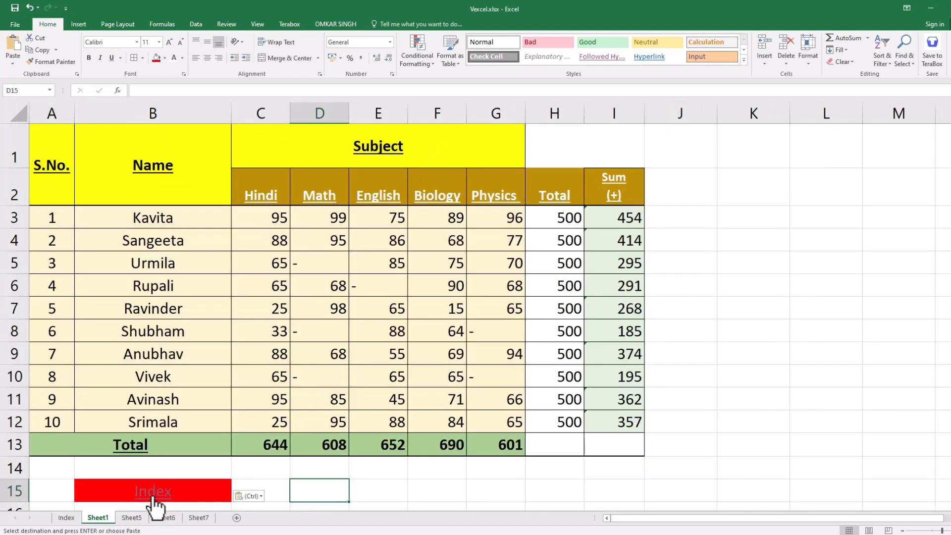
Test the Index hyperlinks on Sheet1, Sheet5 and Sheet6
click(153, 495)
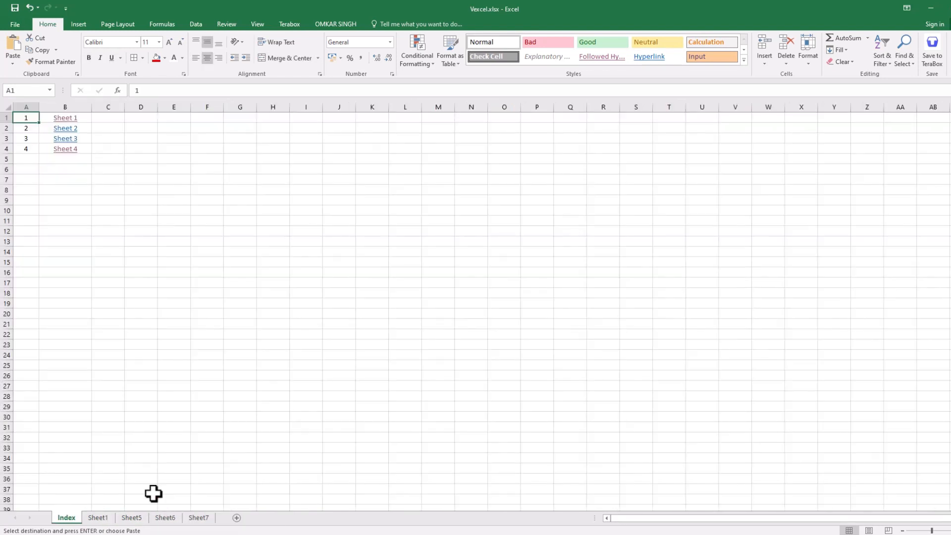
click(131, 518)
click(449, 121)
click(169, 519)
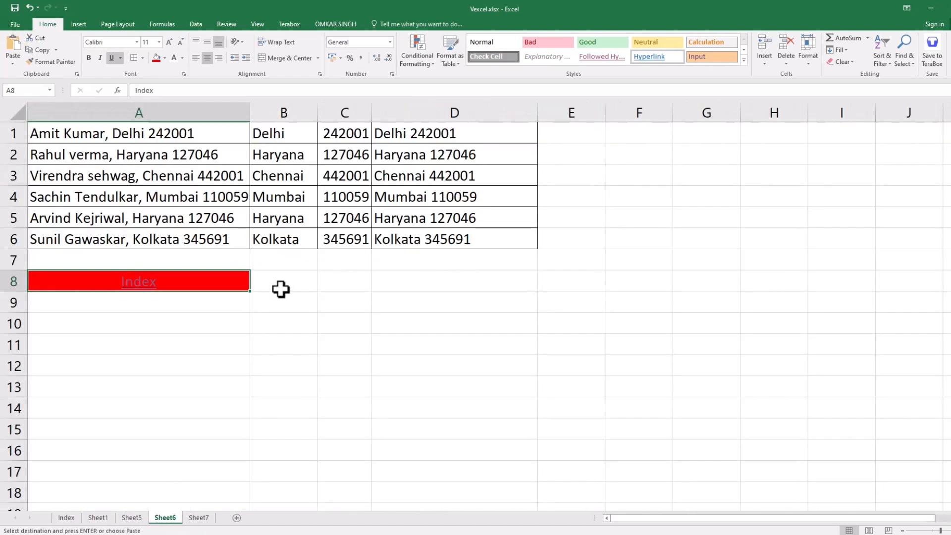
click(148, 287)
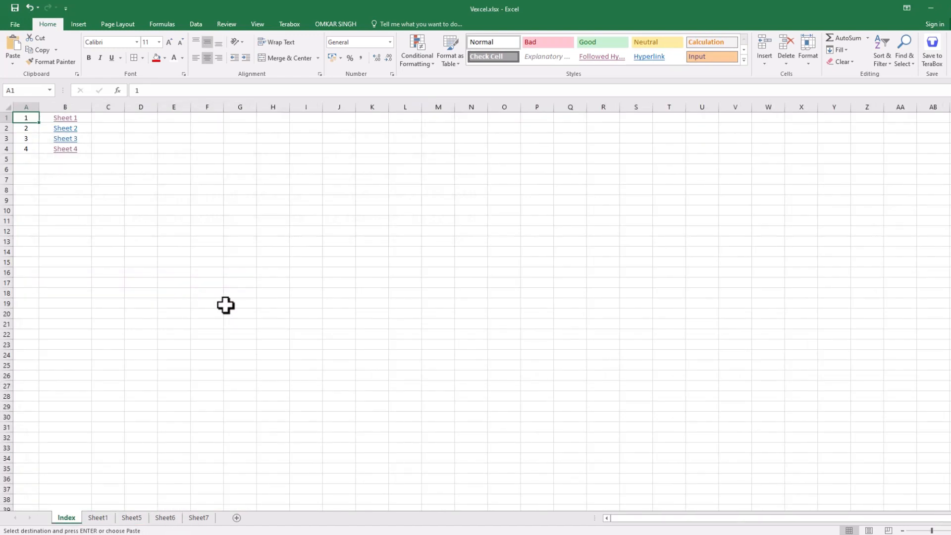
View Sheet1, return to the Index worksheet and follow the Sheet 1 hyperlink in cell B1
click(166, 213)
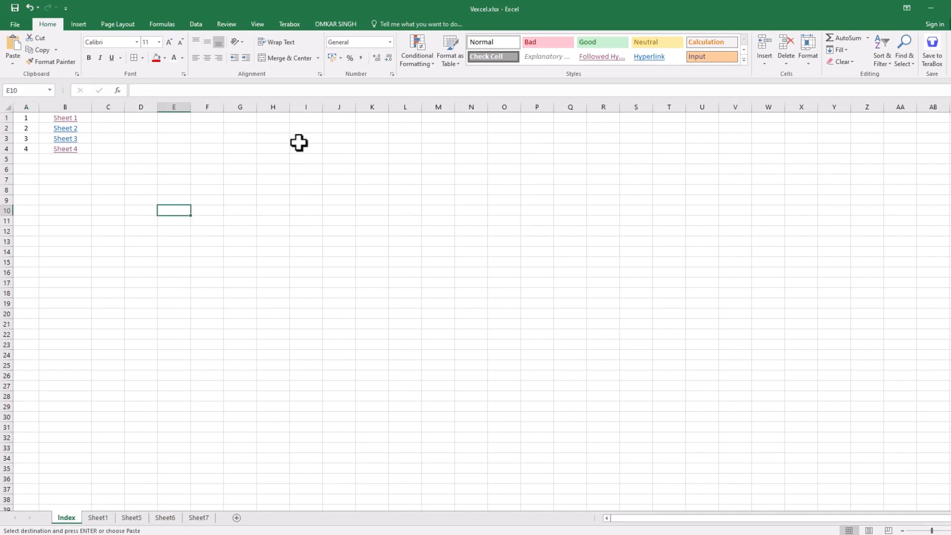
click(83, 518)
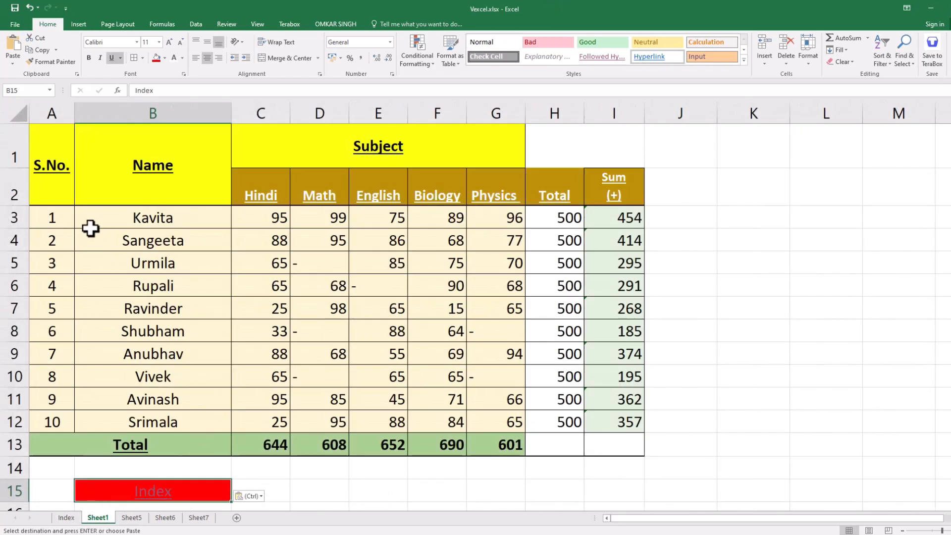
click(67, 518)
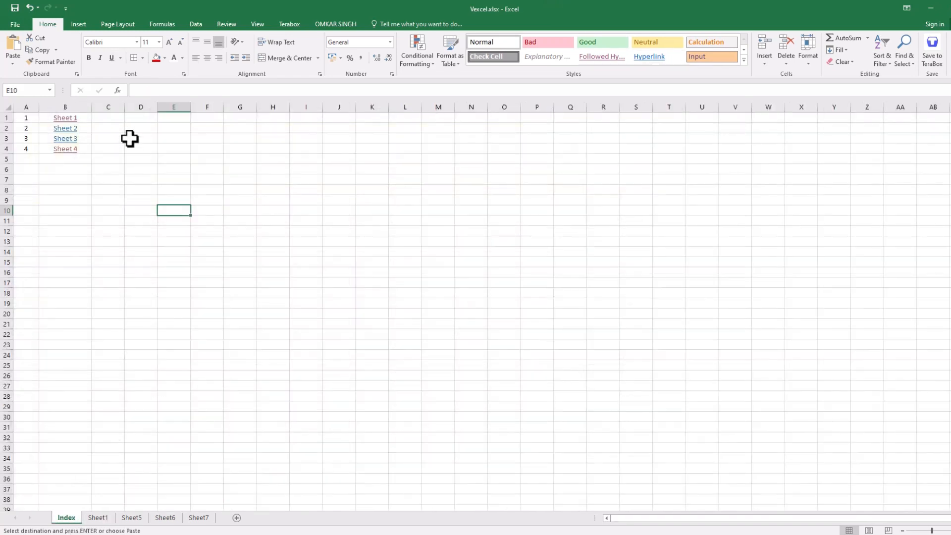
click(72, 122)
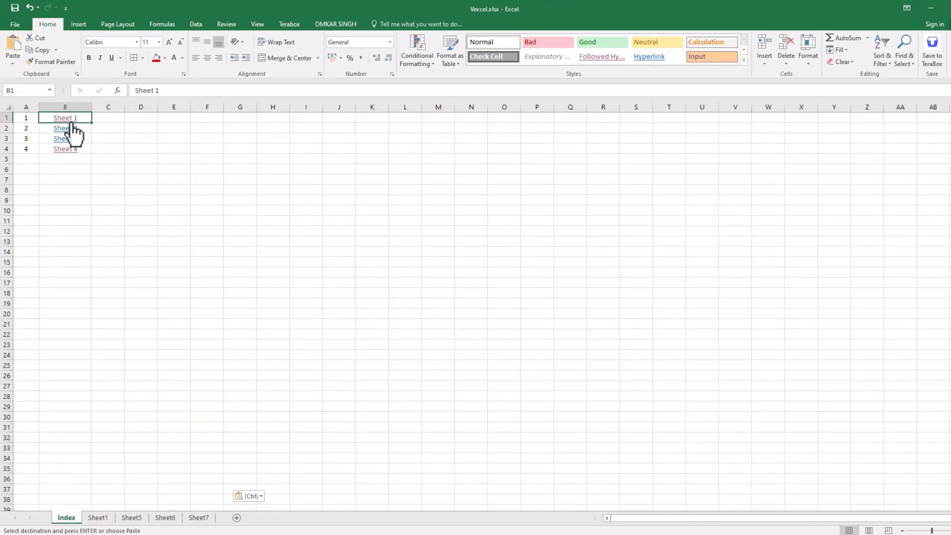